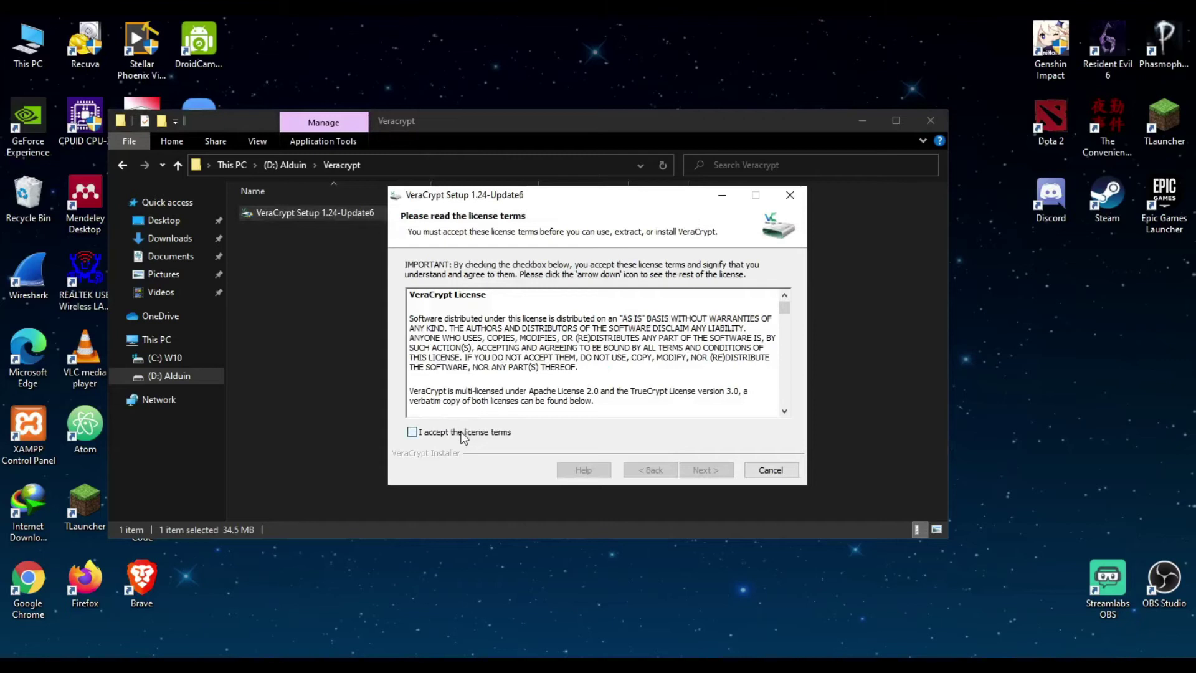
Install VeraCrypt for all users in C:\Program Files\VeraCrypt\ with the default options, closing the installer and its beginner's tutorial page
{"action": "left_click", "coordinate": [701, 471]}
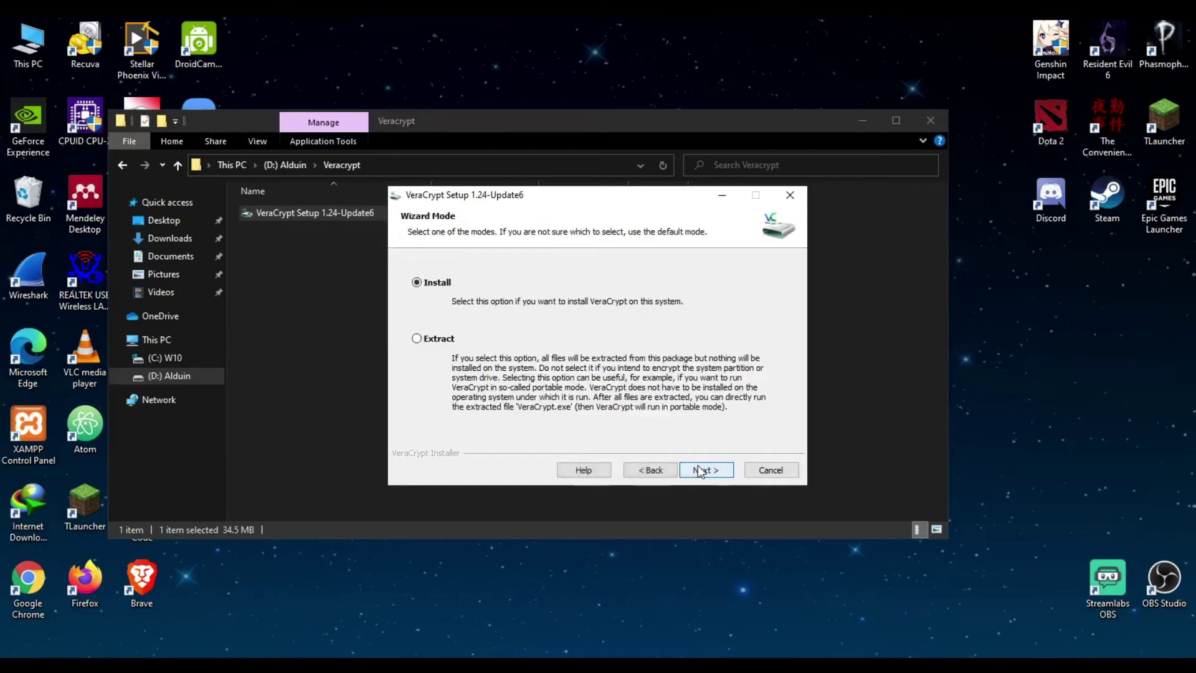
{"action": "left_click", "coordinate": [699, 469]}
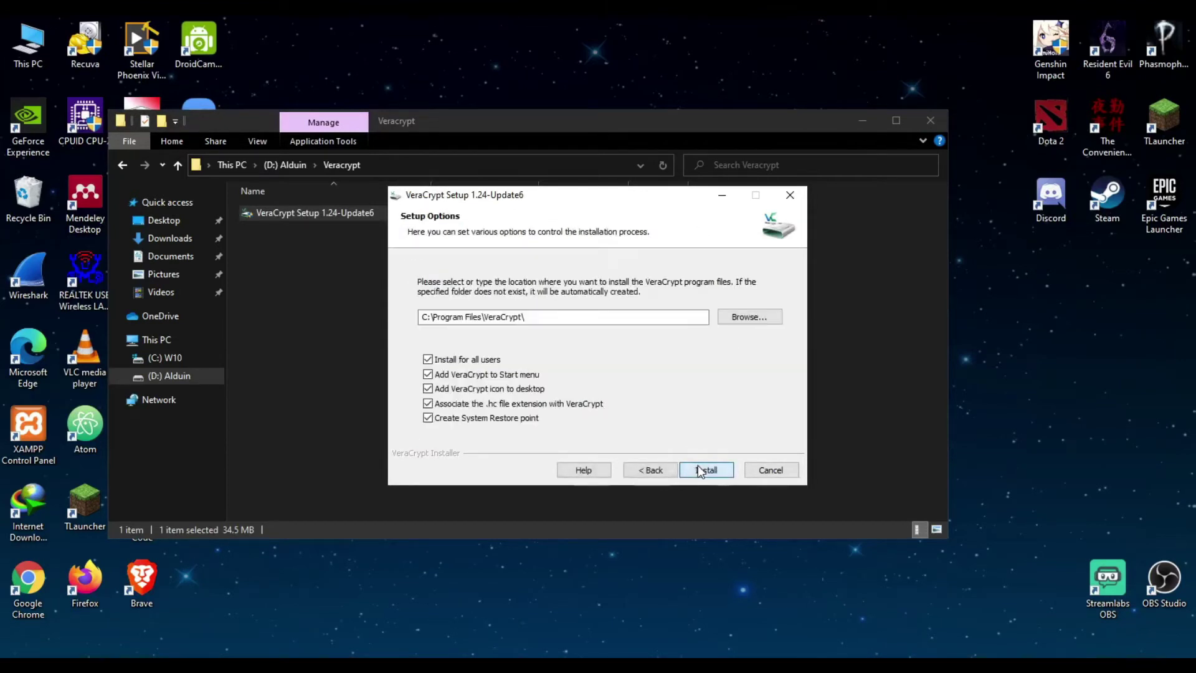
{"action": "left_click", "coordinate": [700, 471]}
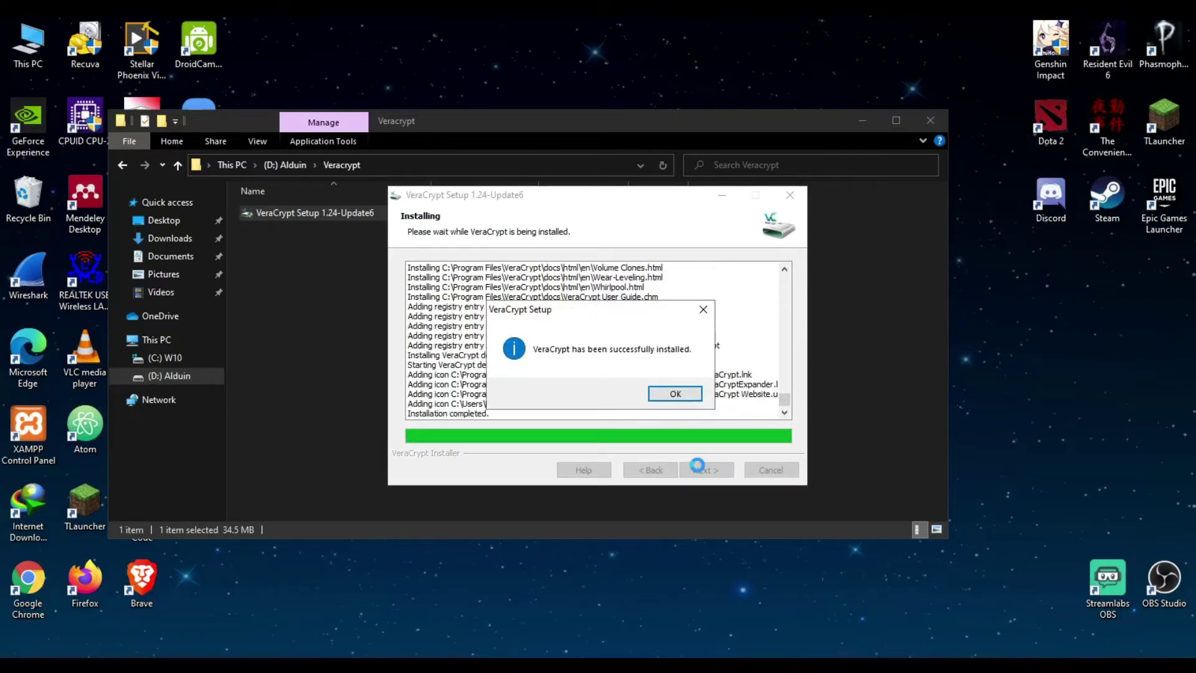
{"action": "left_click", "coordinate": [690, 390]}
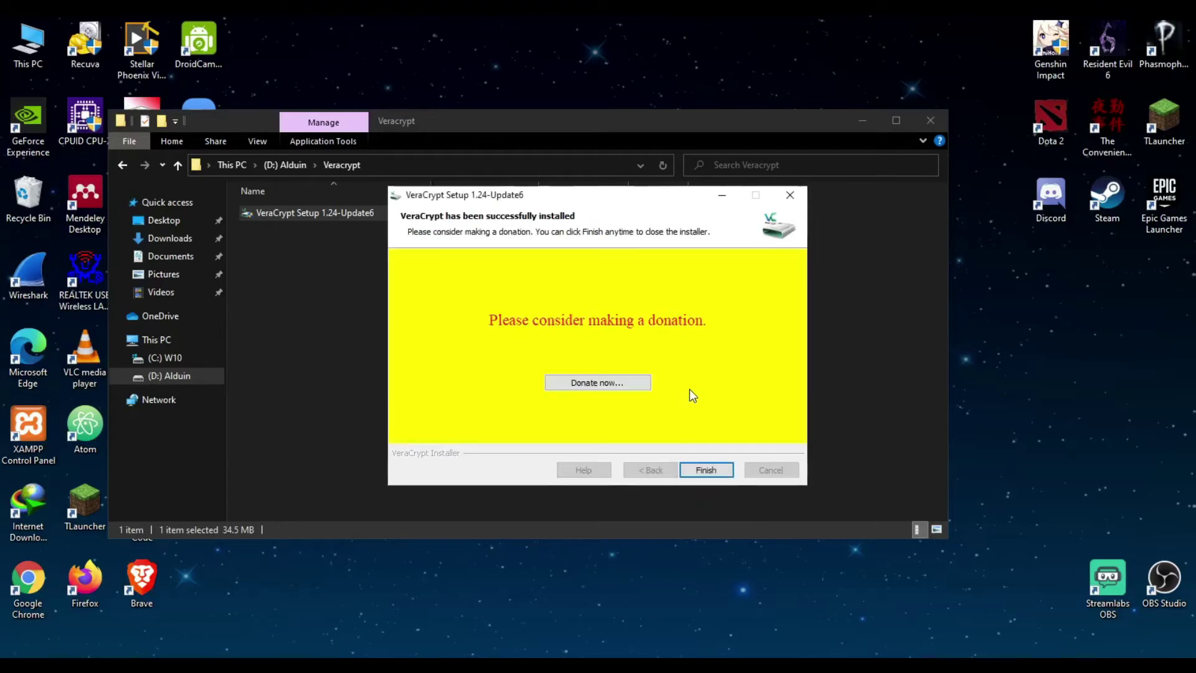
{"action": "left_click", "coordinate": [713, 474]}
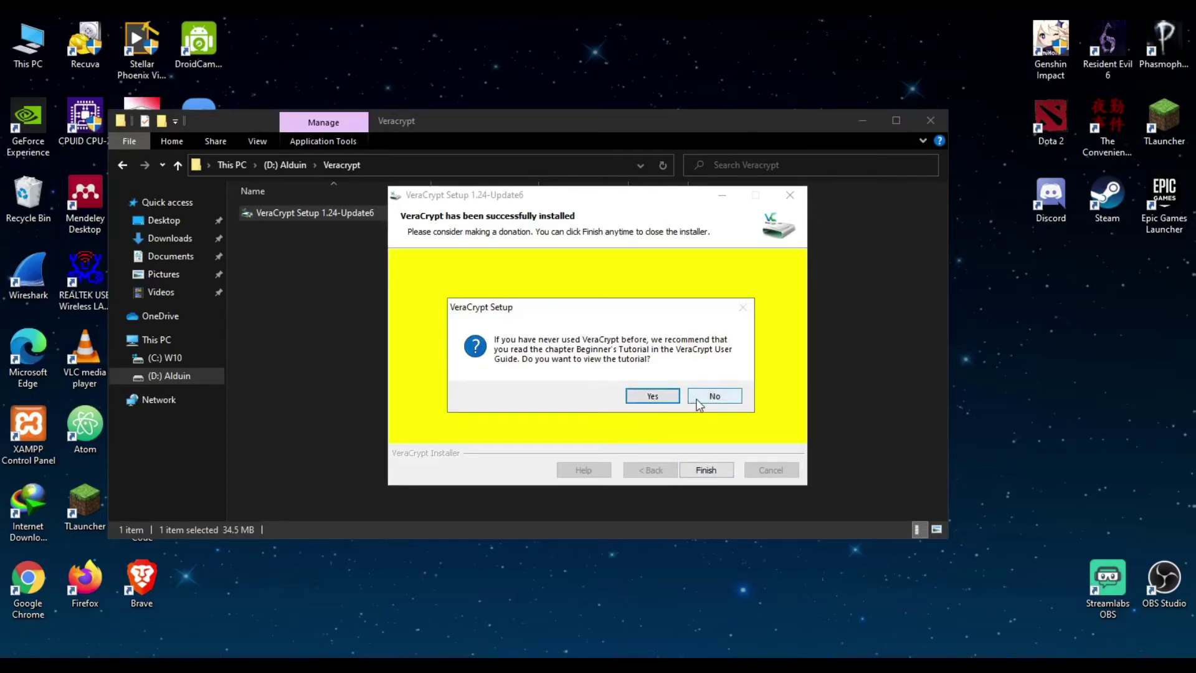
{"action": "left_click", "coordinate": [659, 398]}
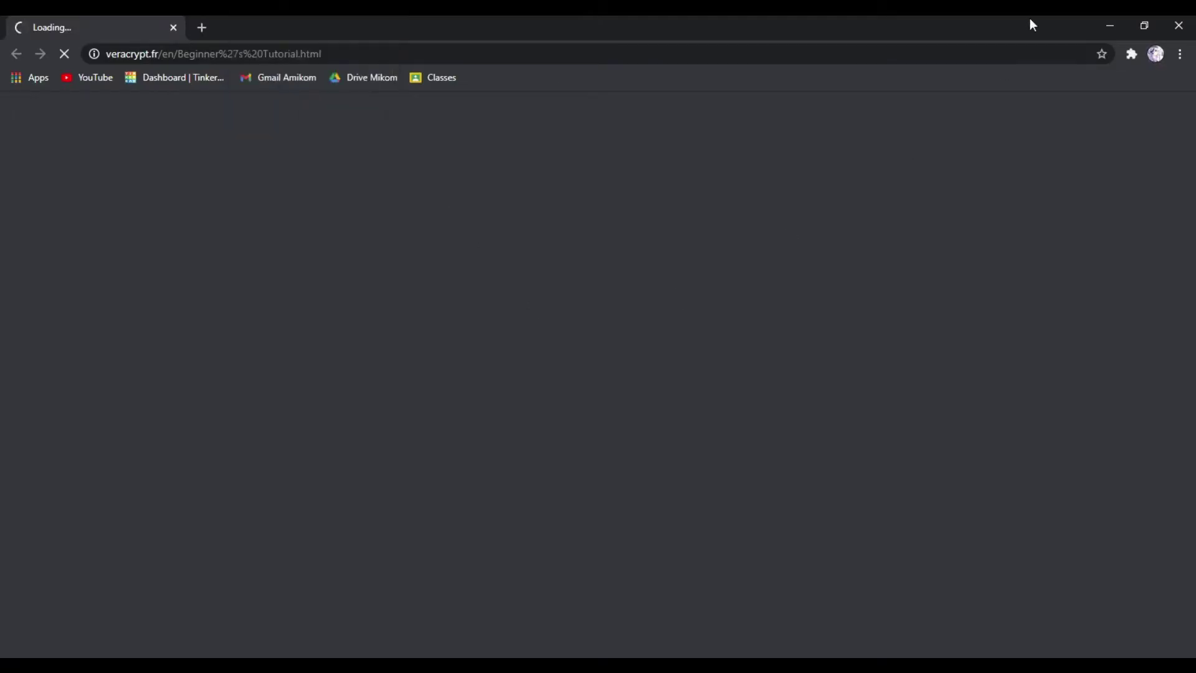
{"action": "left_click", "coordinate": [1178, 27]}
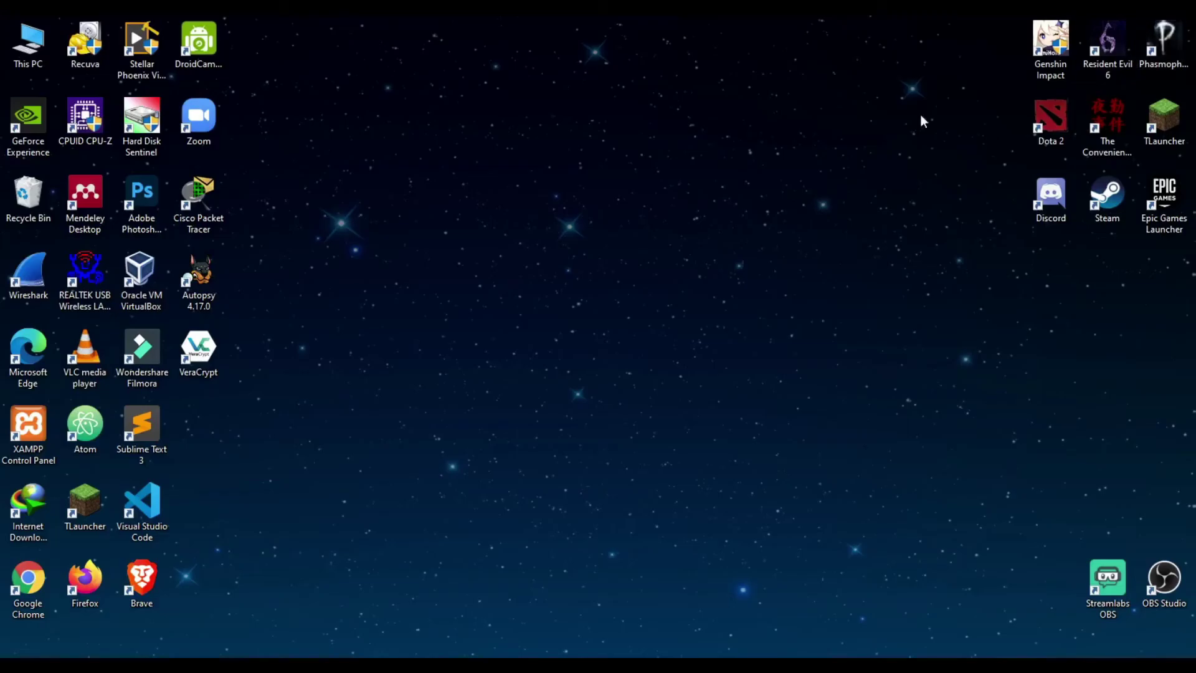
Launch VeraCrypt and start creating an encrypted file container with the default volume type
{"action": "double_click", "coordinate": [205, 357]}
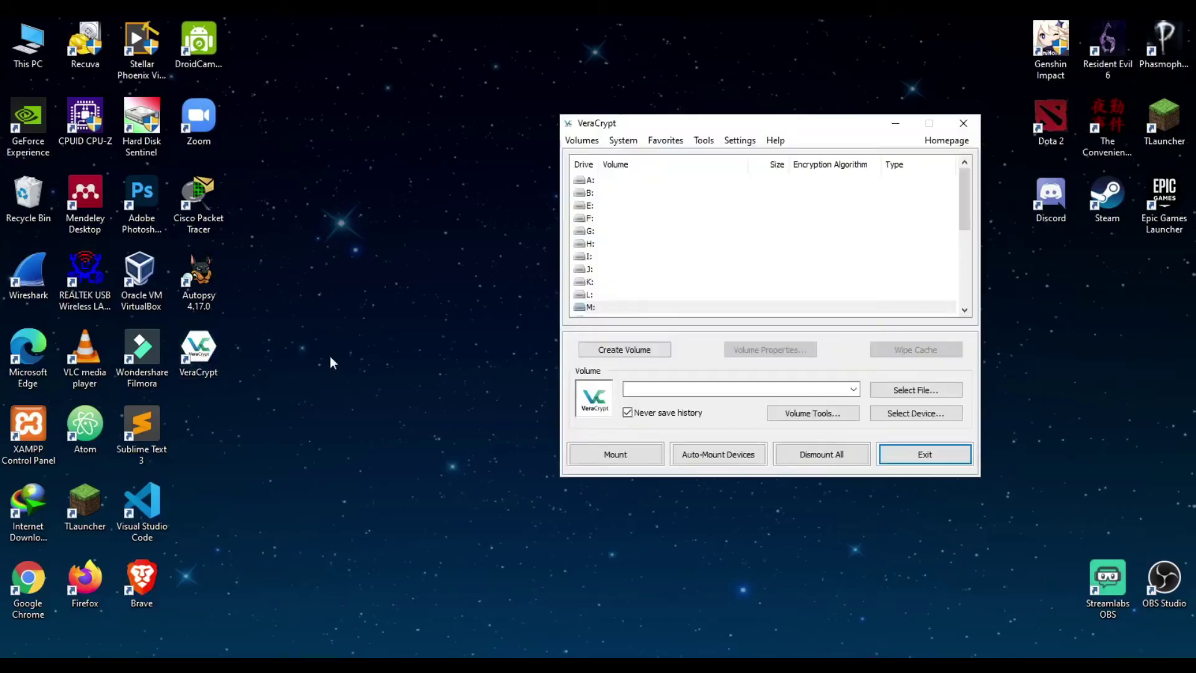
{"action": "left_click", "coordinate": [635, 351]}
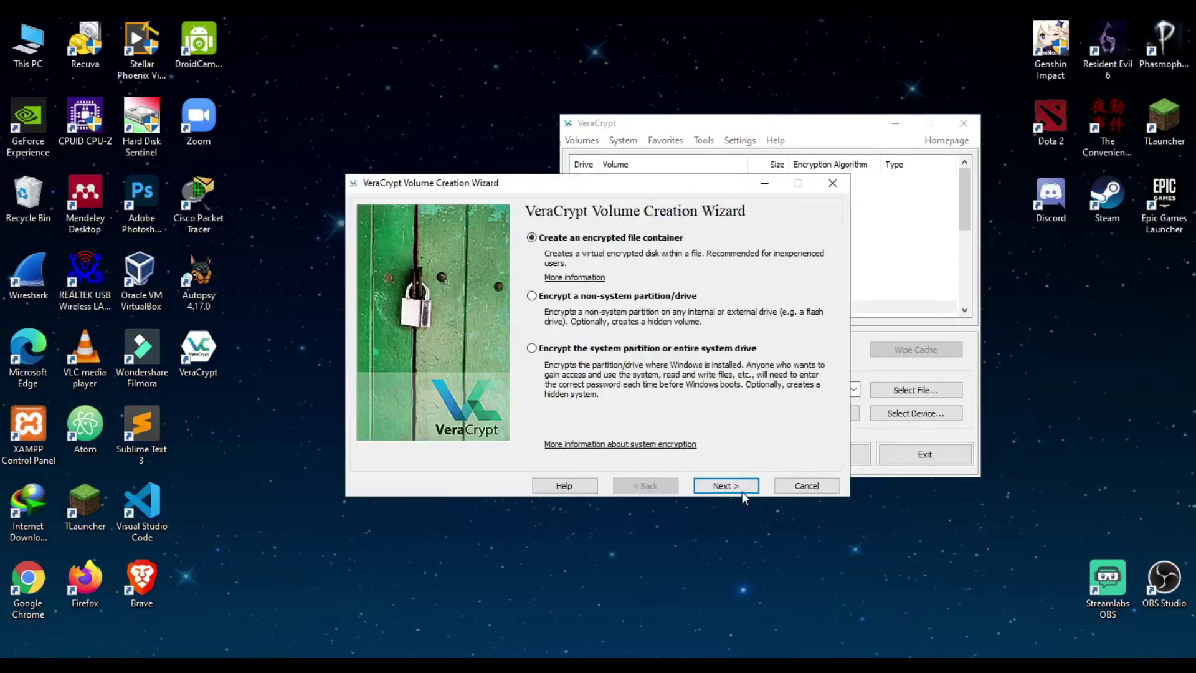
{"action": "left_click", "coordinate": [743, 486]}
{"action": "left_click", "coordinate": [742, 486]}
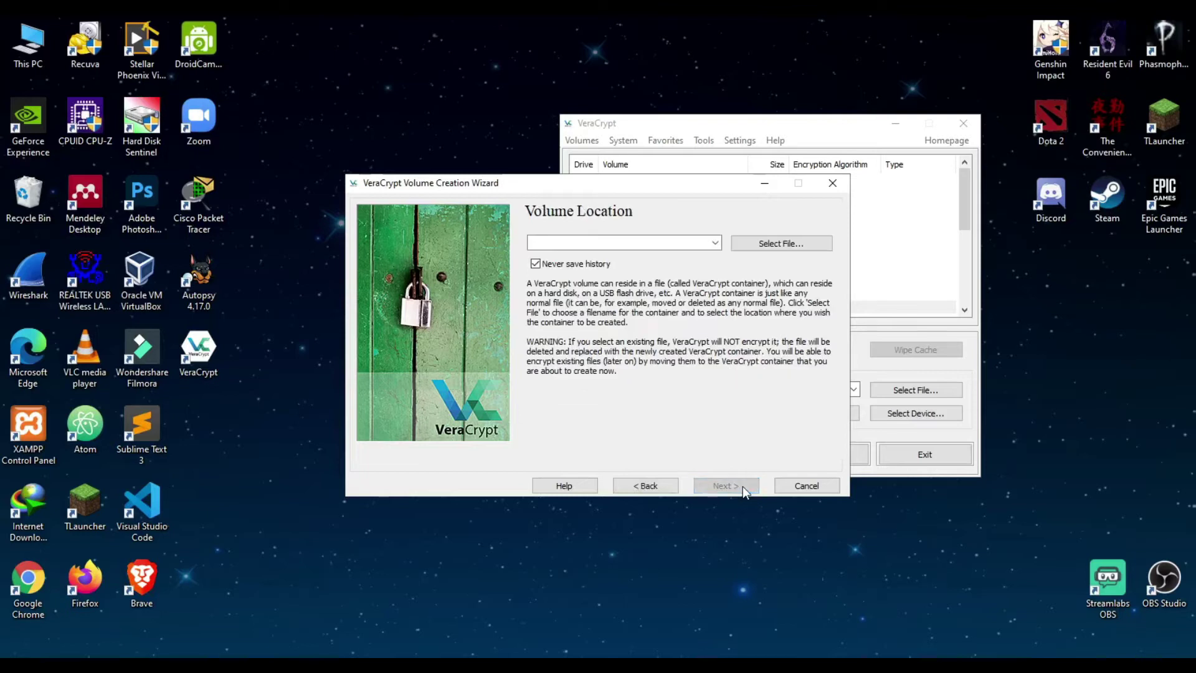
Set the container's location to a new file named Sample in the D:\Veracrypt folder
{"action": "left_click", "coordinate": [778, 244]}
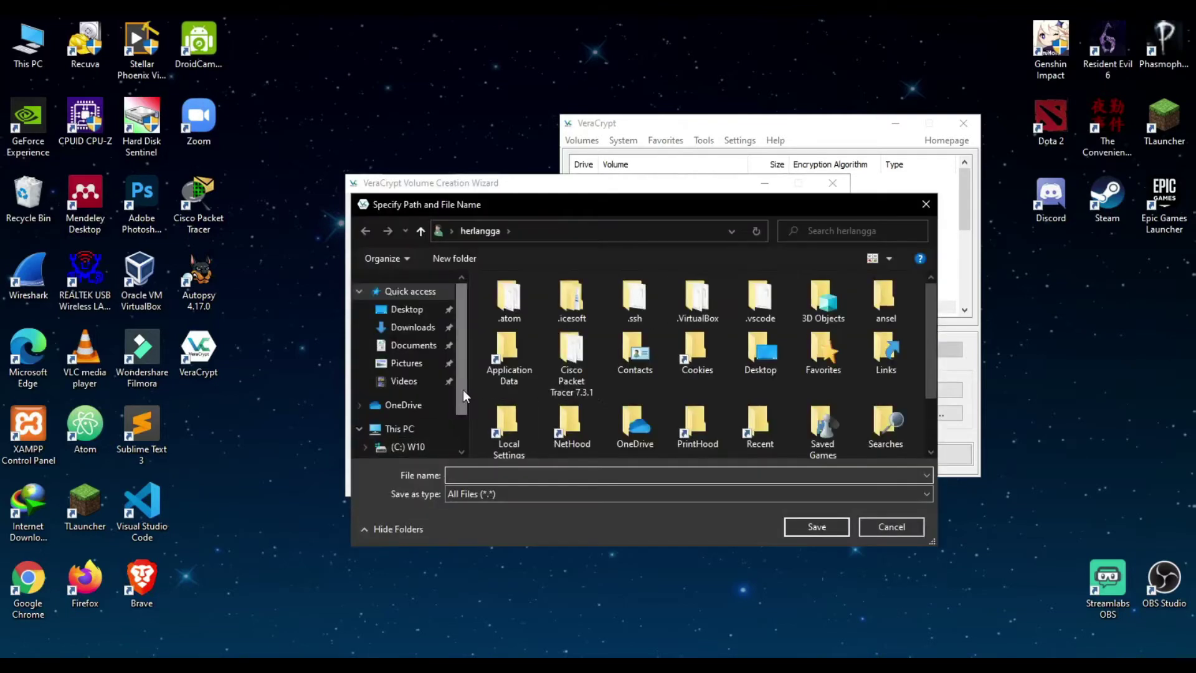
{"action": "left_click_drag", "start_coordinate": [463, 390], "coordinate": [454, 421]}
{"action": "left_click", "coordinate": [429, 413]}
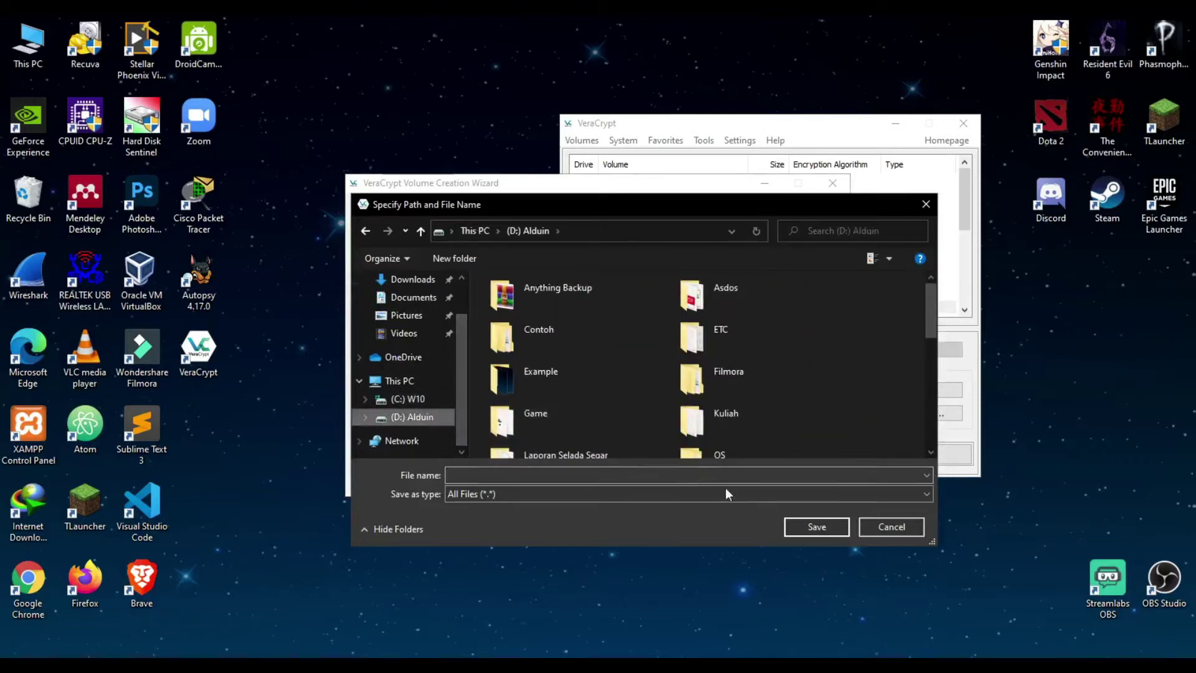
{"action": "scroll", "coordinate": [780, 436], "scroll_direction": "down", "scroll_amount": 5}
{"action": "scroll", "coordinate": [768, 390], "scroll_direction": "up", "scroll_amount": 2}
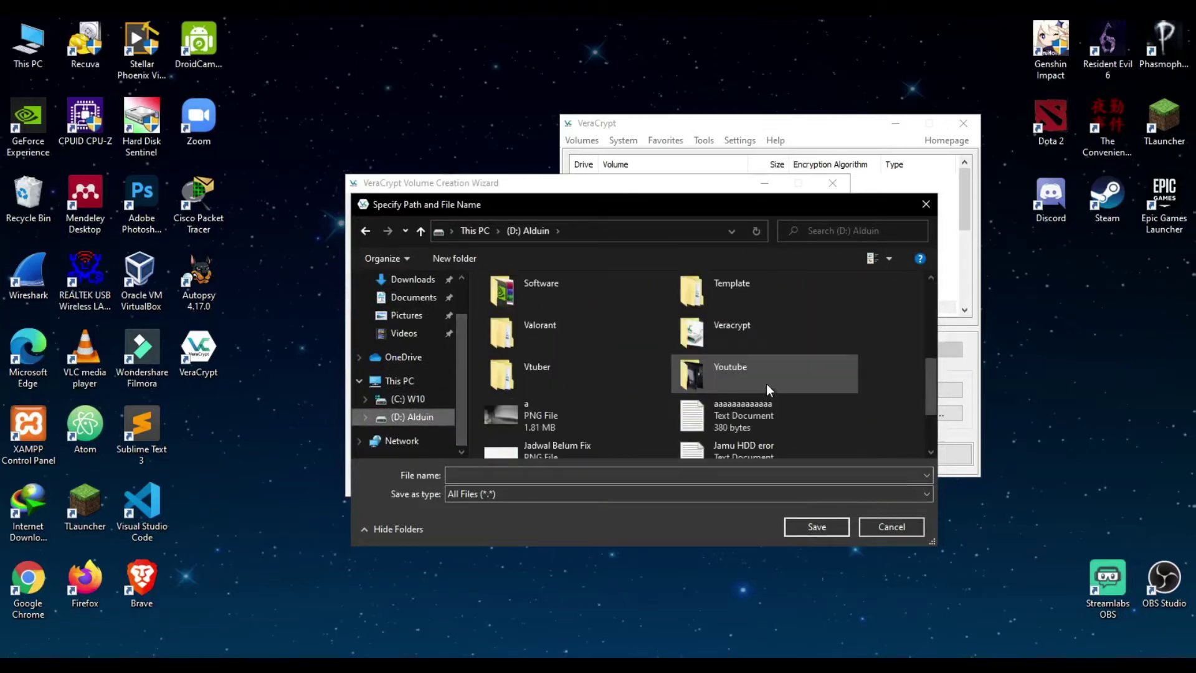
{"action": "double_click", "coordinate": [765, 345]}
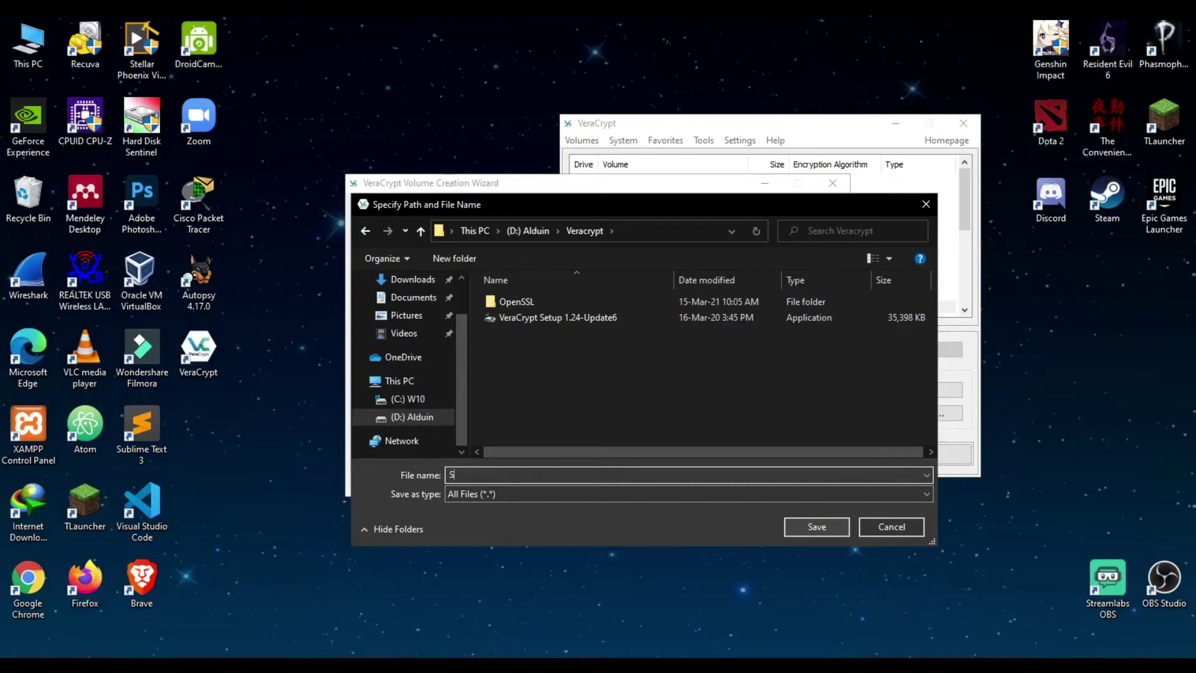
{"action": "left_click", "coordinate": [816, 527]}
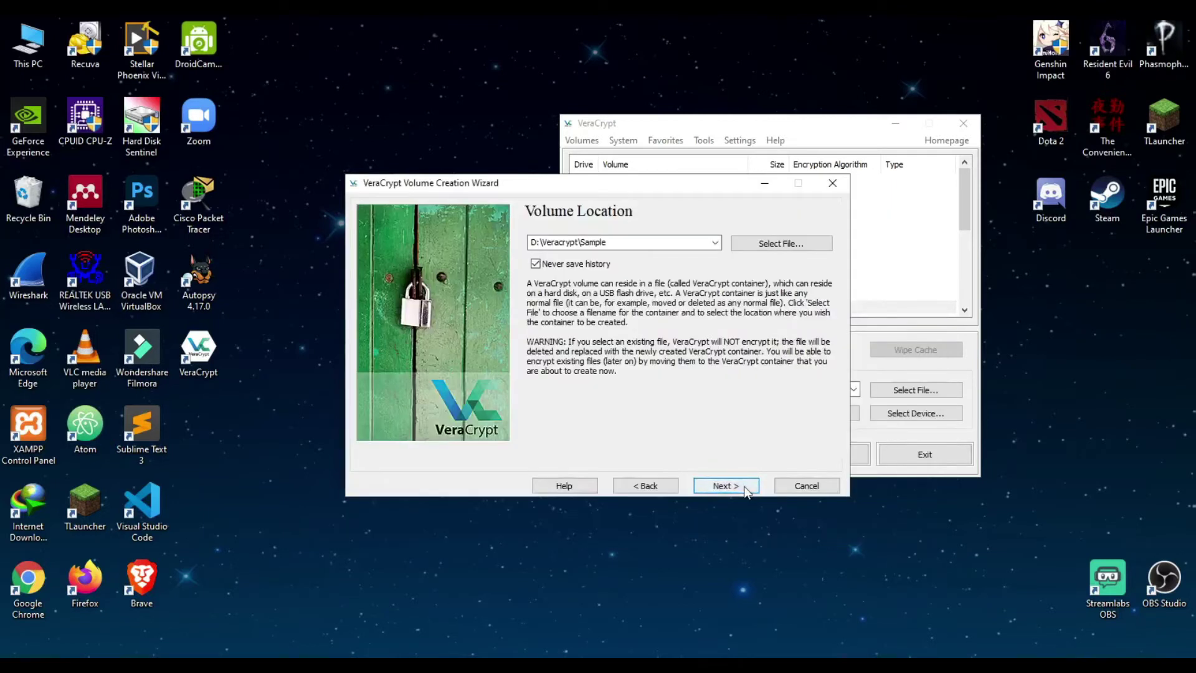
{"action": "left_click", "coordinate": [746, 487]}
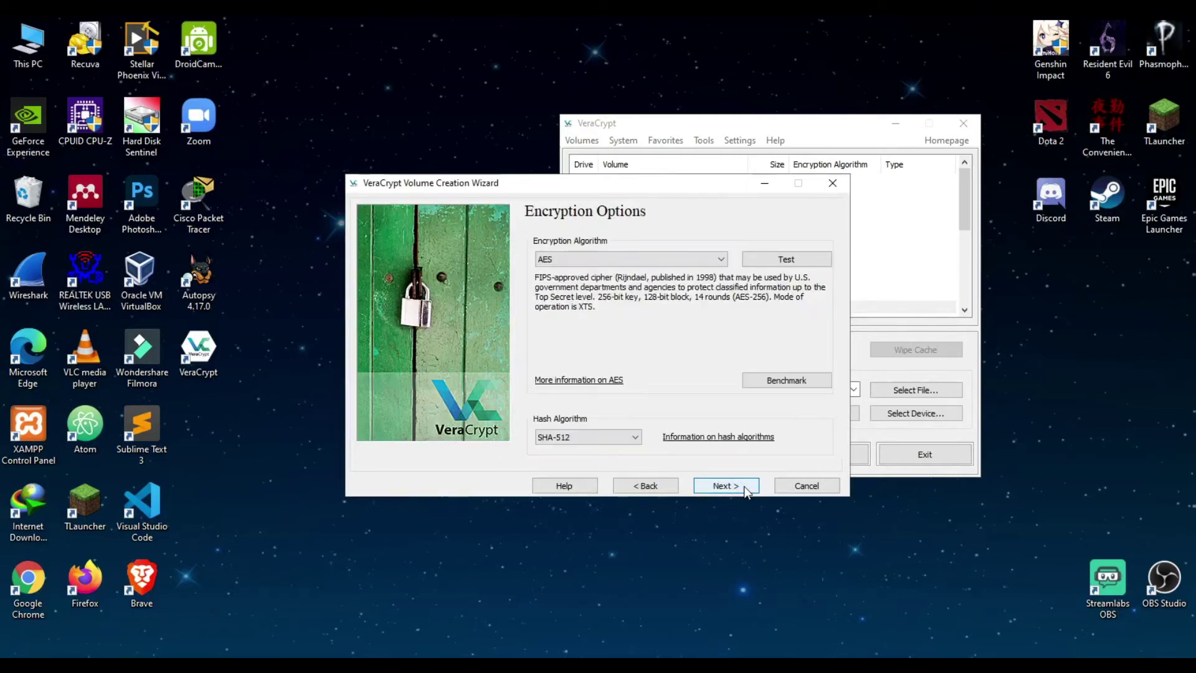
Keep AES encryption with the SHA-512 hash algorithm and set the volume size to 250 MB
{"action": "left_click", "coordinate": [699, 259]}
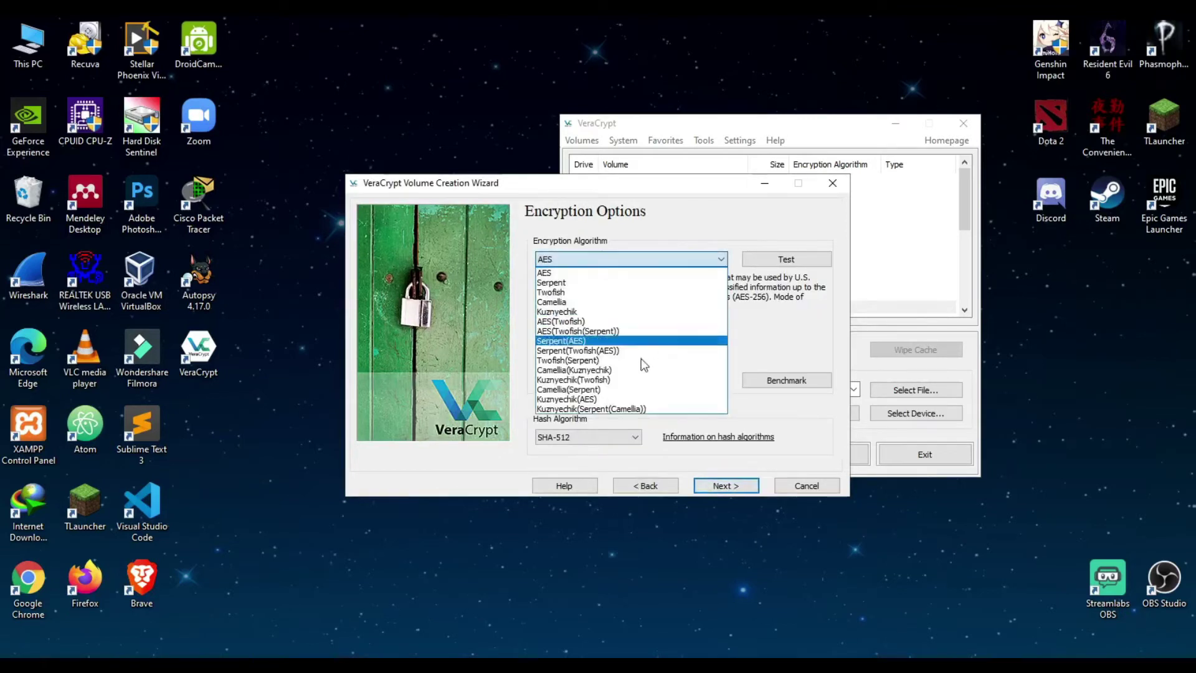
{"action": "left_click", "coordinate": [679, 257]}
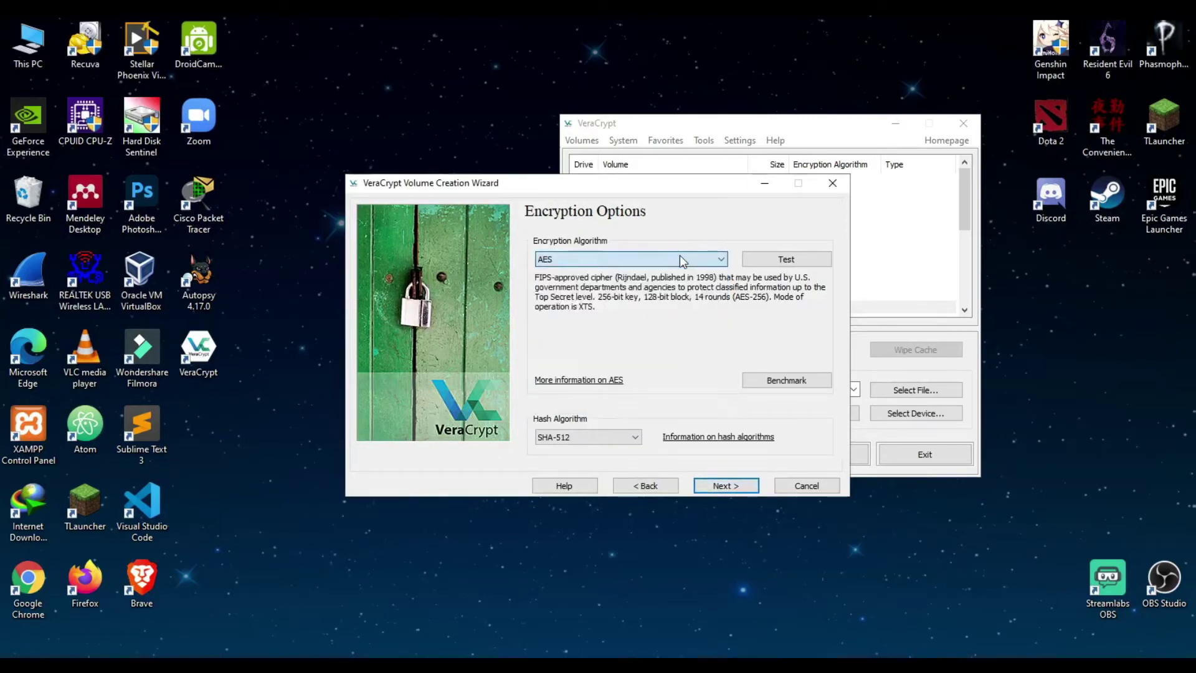
{"action": "left_click", "coordinate": [611, 439]}
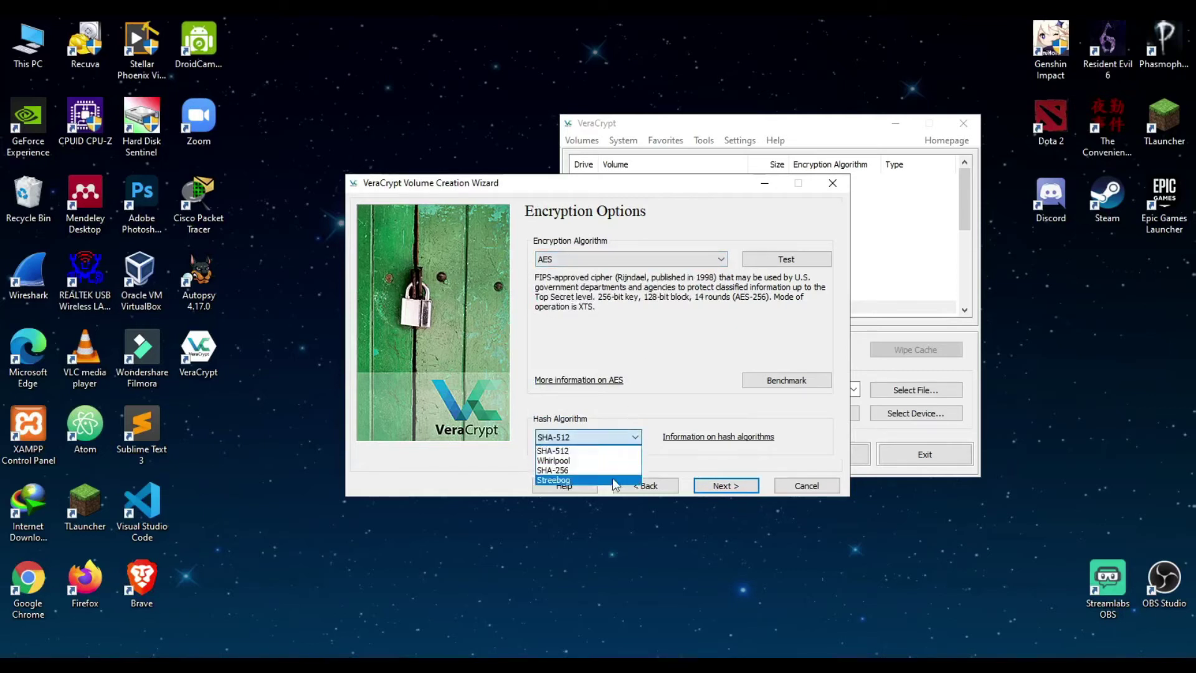
{"action": "left_click", "coordinate": [687, 385]}
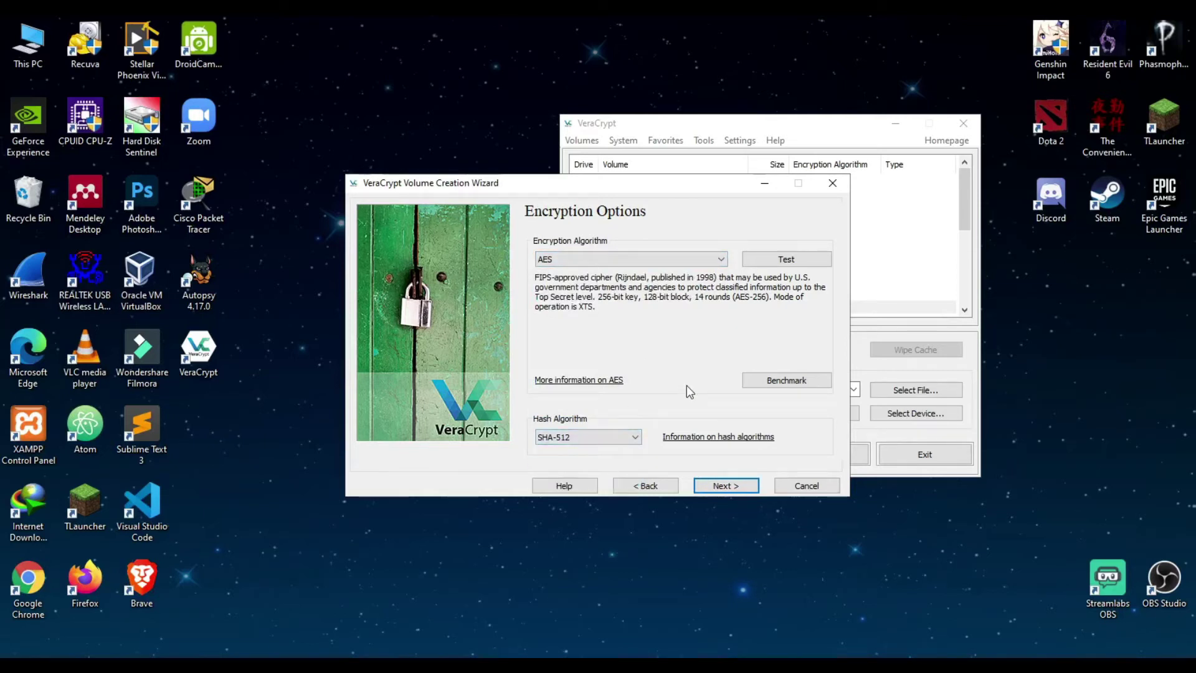
{"action": "left_click", "coordinate": [755, 489]}
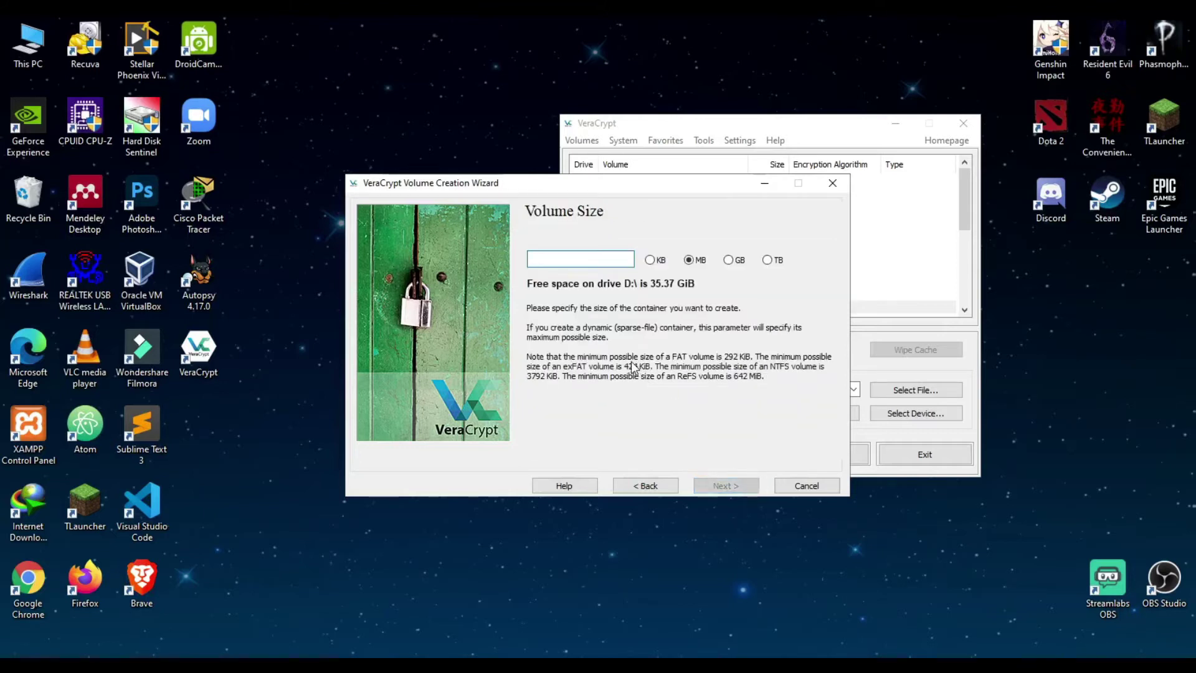
{"action": "type", "text": "250"}
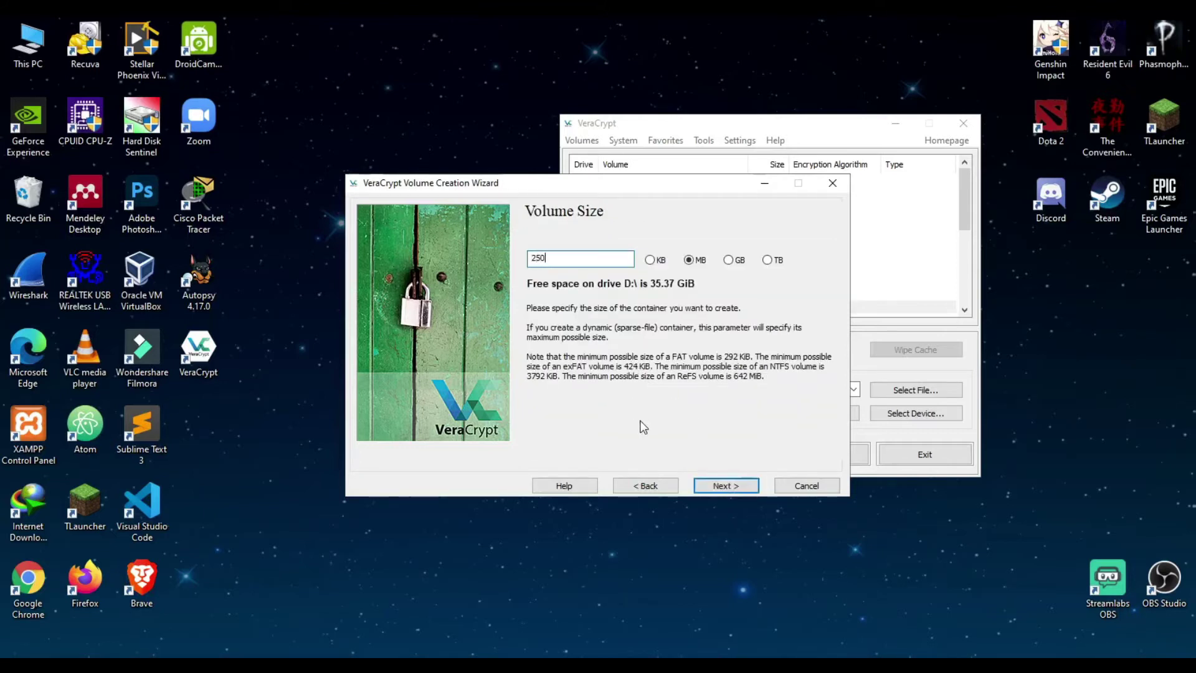
{"action": "left_click", "coordinate": [726, 487]}
Enter and confirm the volume password, accepting the use of a short password
{"action": "type", "text": "a"}
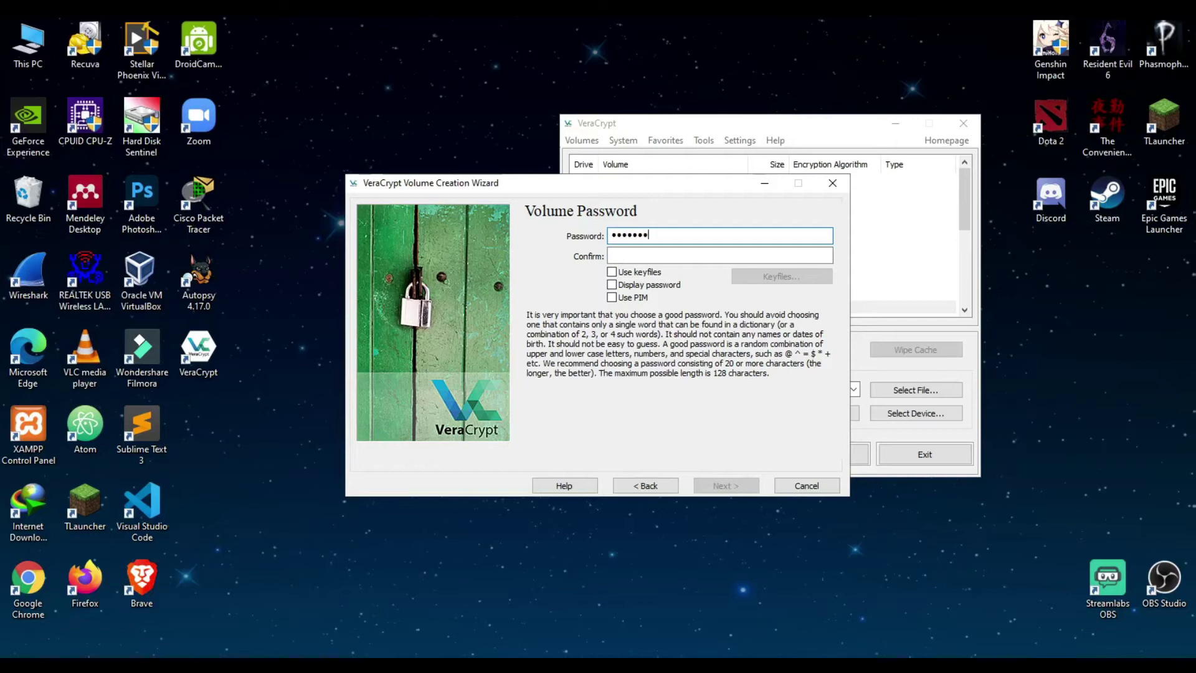
{"action": "left_click", "coordinate": [715, 259]}
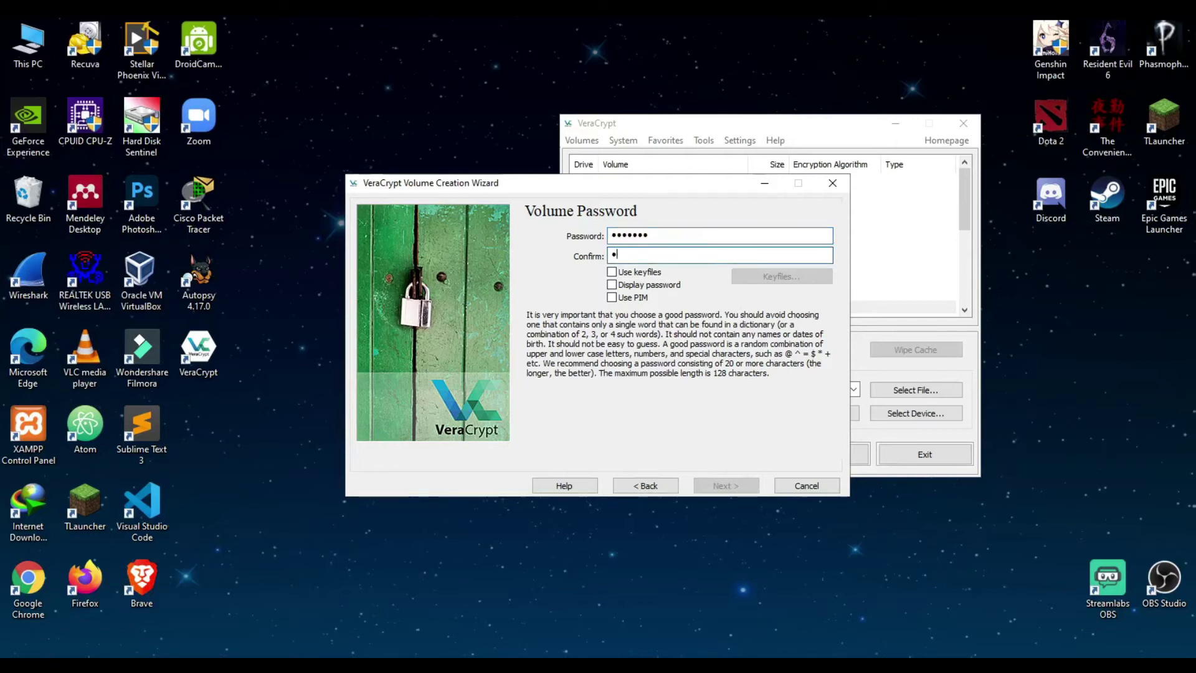
{"action": "type", "text": "a"}
{"action": "left_click", "coordinate": [723, 486]}
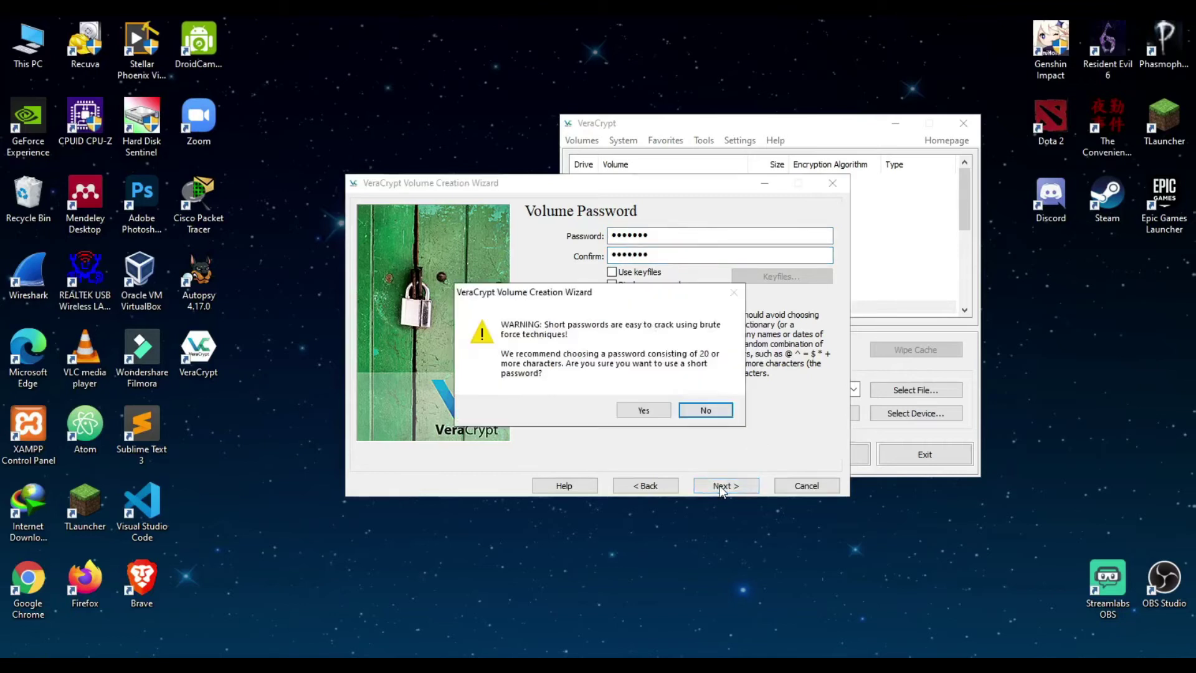
{"action": "left_click", "coordinate": [634, 406]}
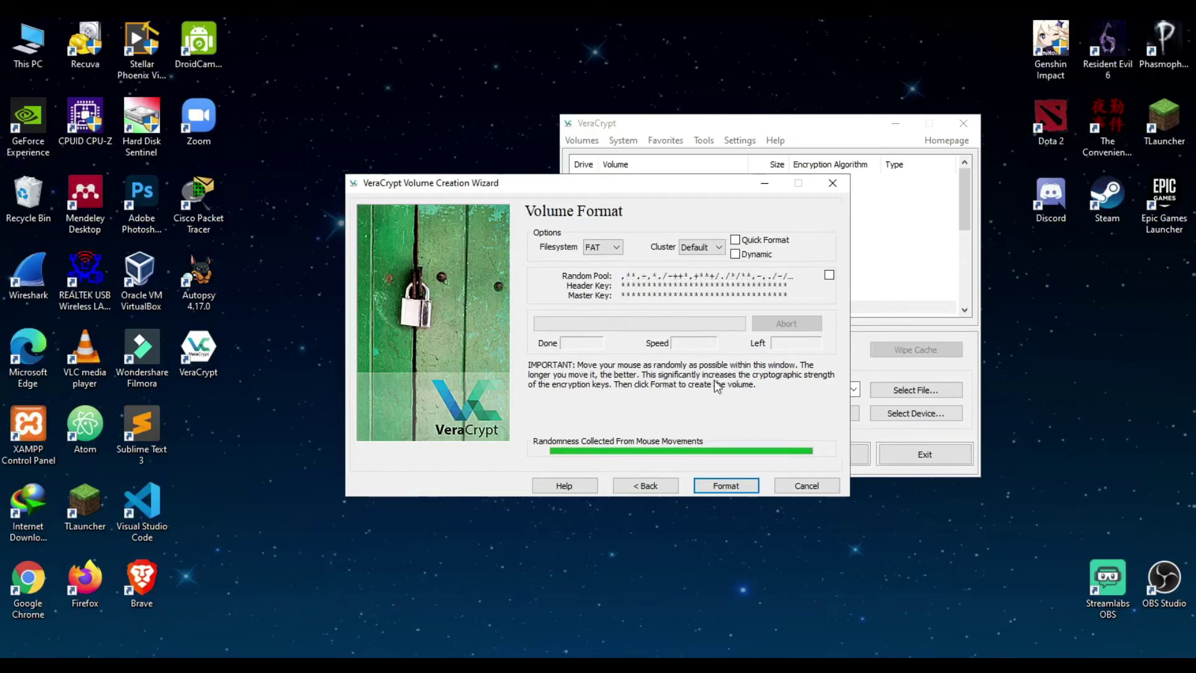
Format the volume with the FAT filesystem and default cluster size, and exit the creation wizard
{"action": "left_click", "coordinate": [726, 487]}
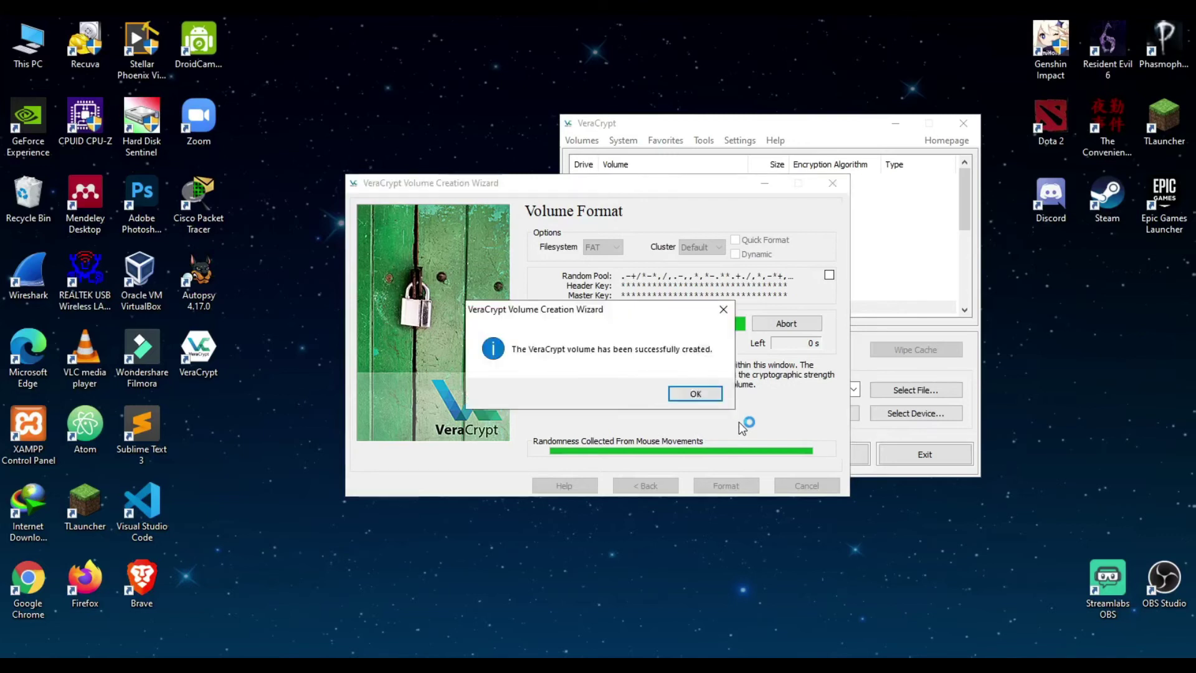
{"action": "left_click", "coordinate": [697, 393]}
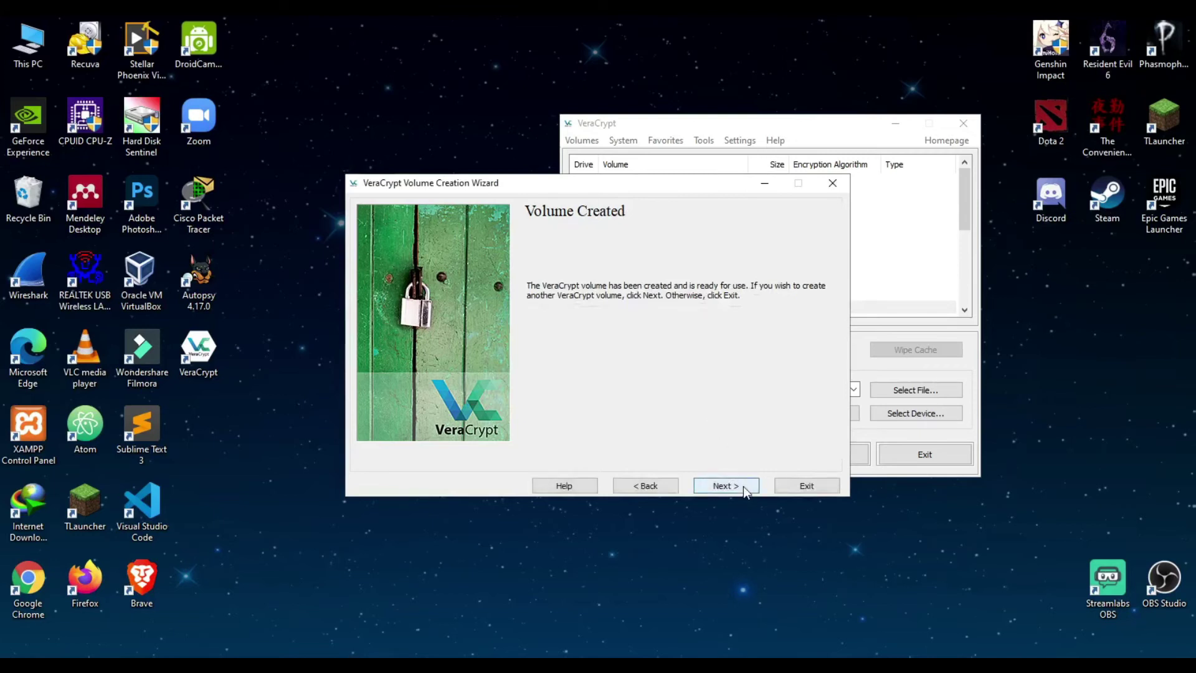
{"action": "left_click", "coordinate": [826, 485]}
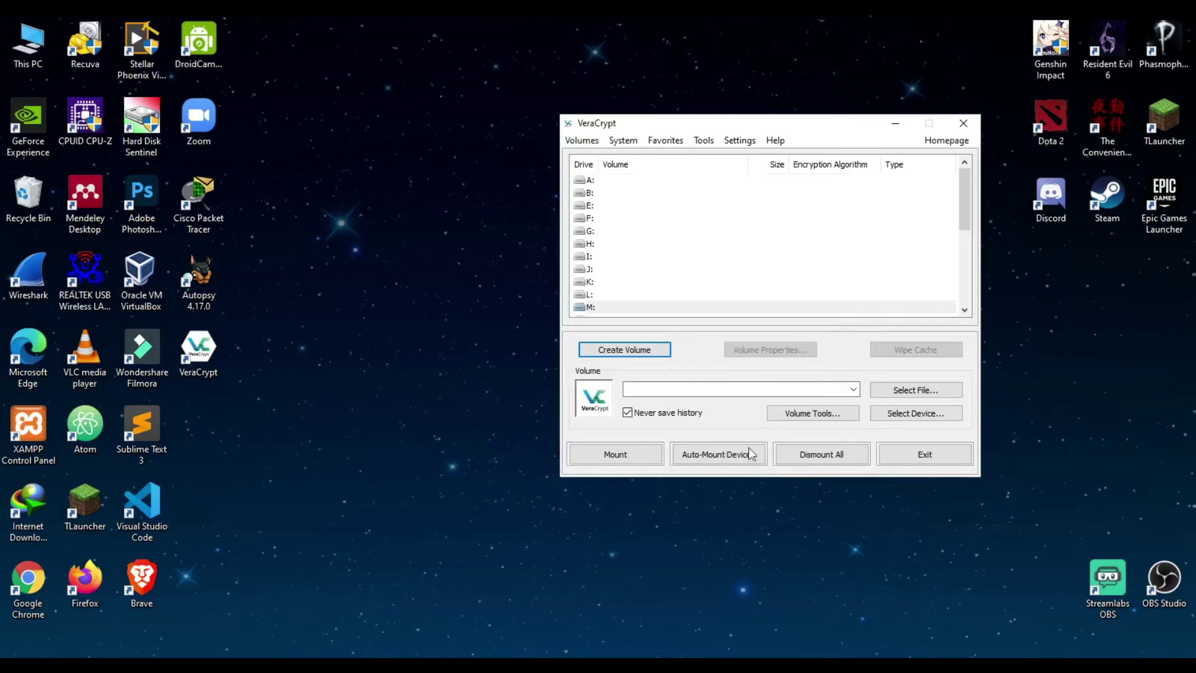
Choose drive letter M: and load the container file D:\Veracrypt\Sample as the volume for mounting
{"action": "left_click", "coordinate": [579, 309]}
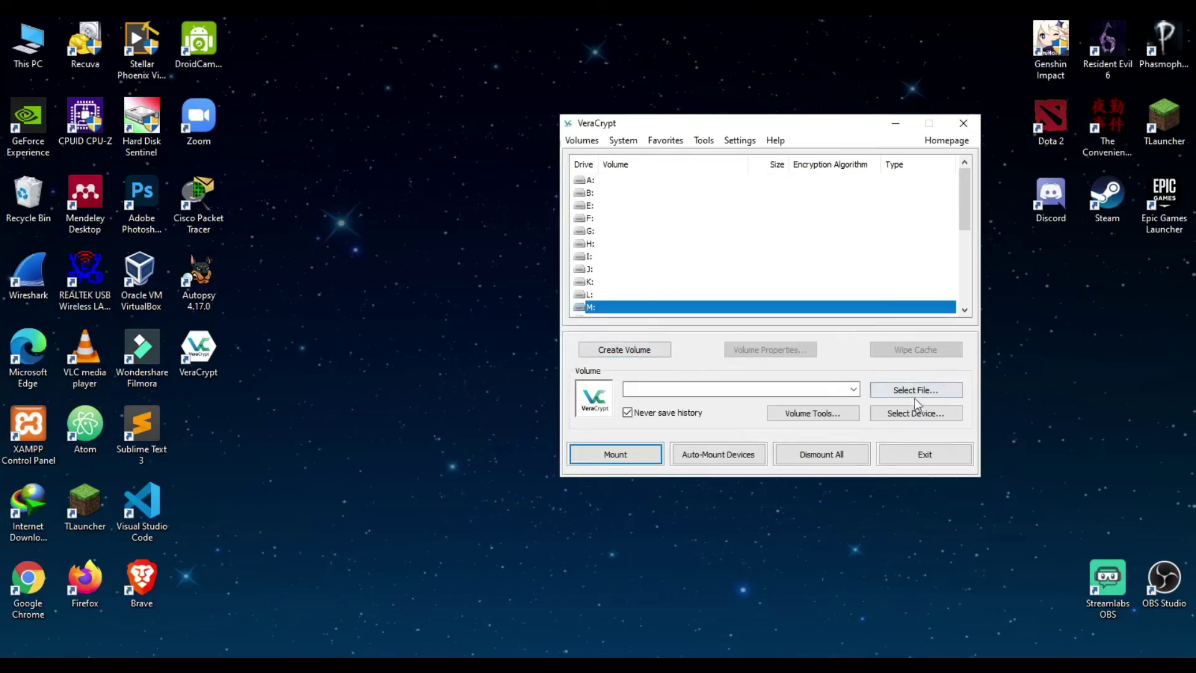
{"action": "left_click", "coordinate": [897, 390]}
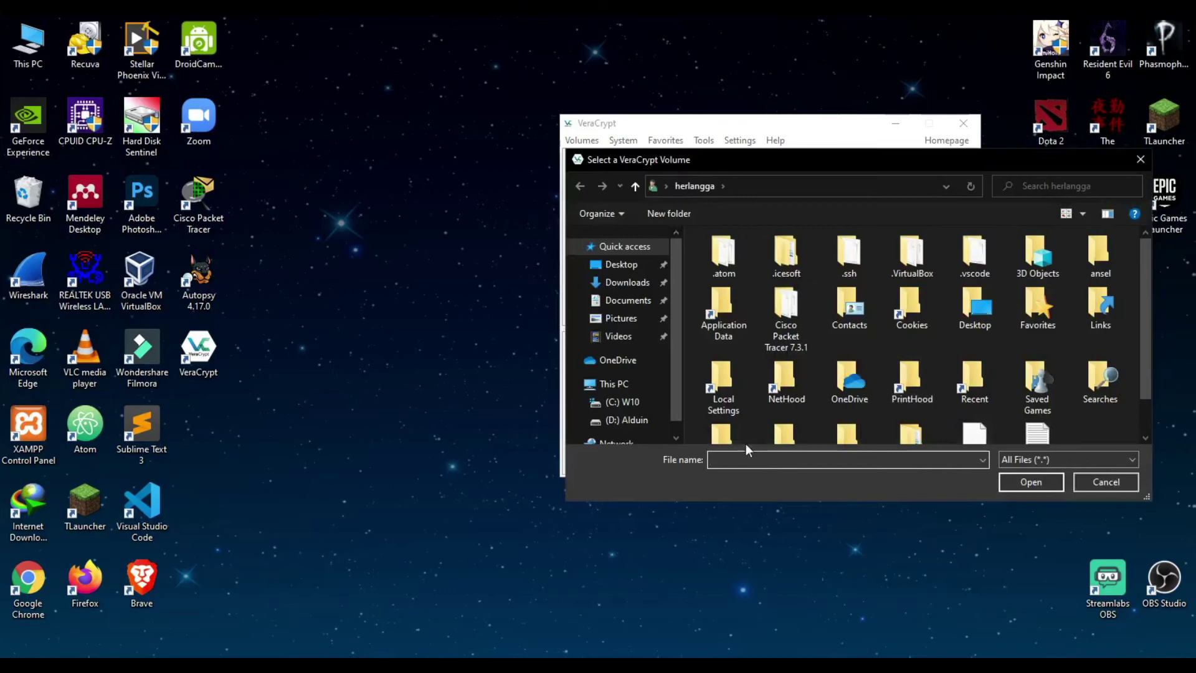
{"action": "left_click", "coordinate": [643, 421]}
{"action": "scroll", "coordinate": [963, 296], "scroll_direction": "down", "scroll_amount": 10}
{"action": "scroll", "coordinate": [963, 279], "scroll_direction": "up", "scroll_amount": 3}
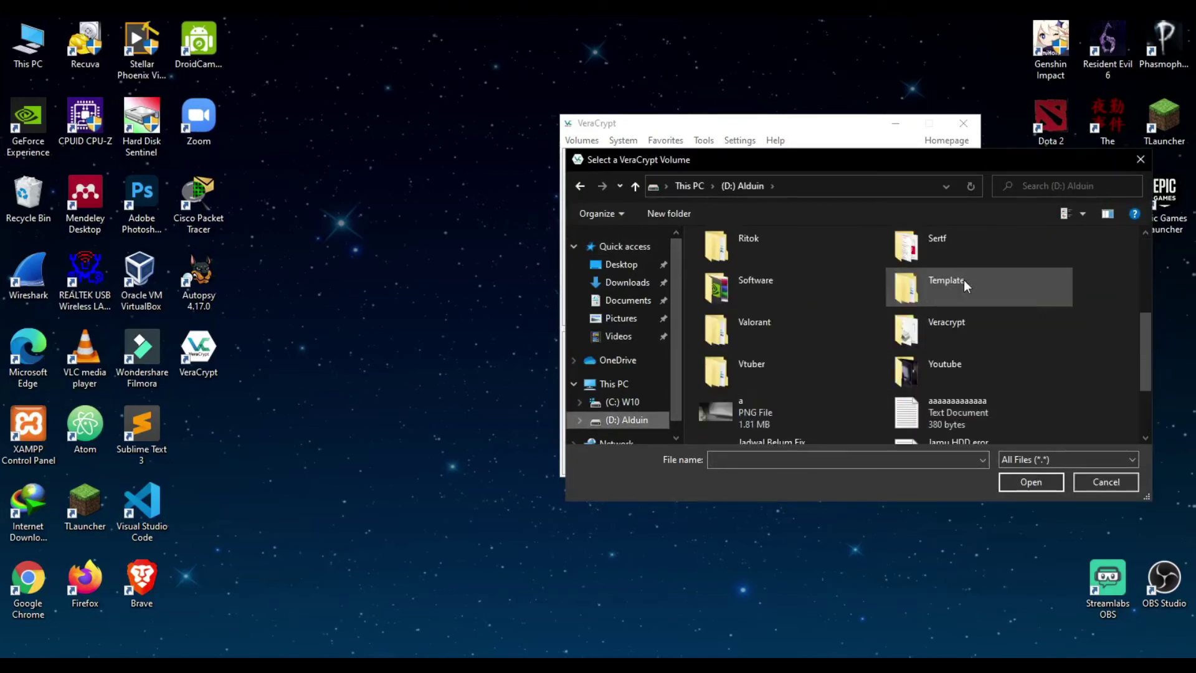
{"action": "double_click", "coordinate": [958, 318]}
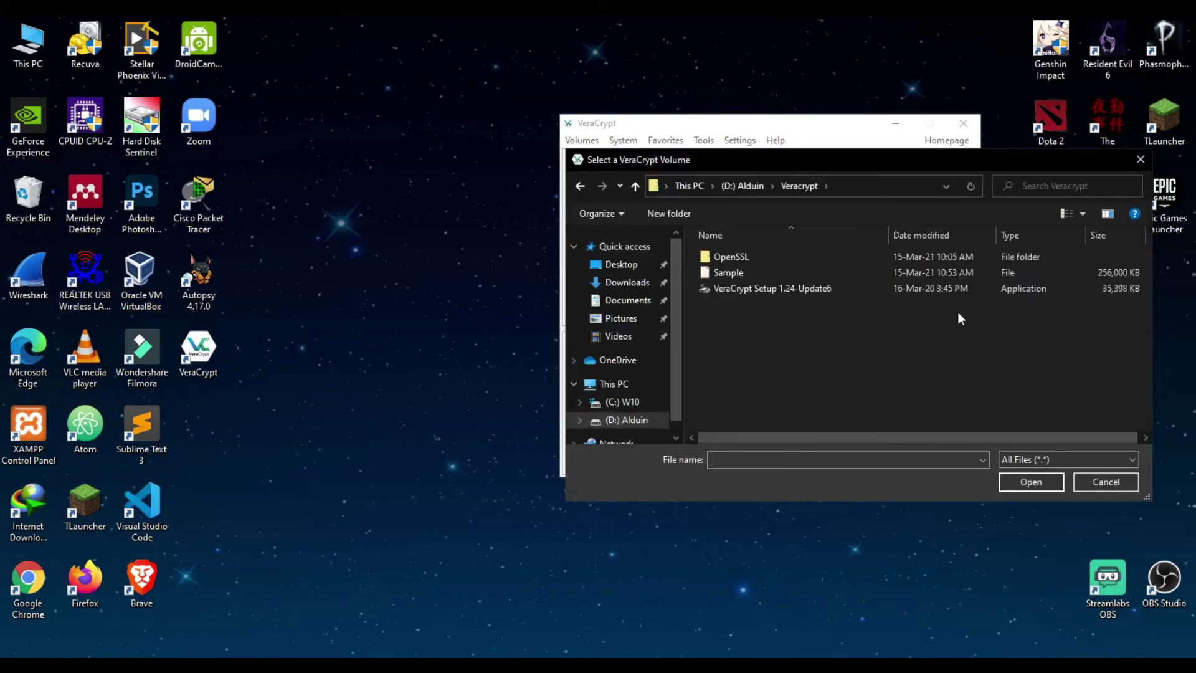
{"action": "left_click", "coordinate": [786, 272]}
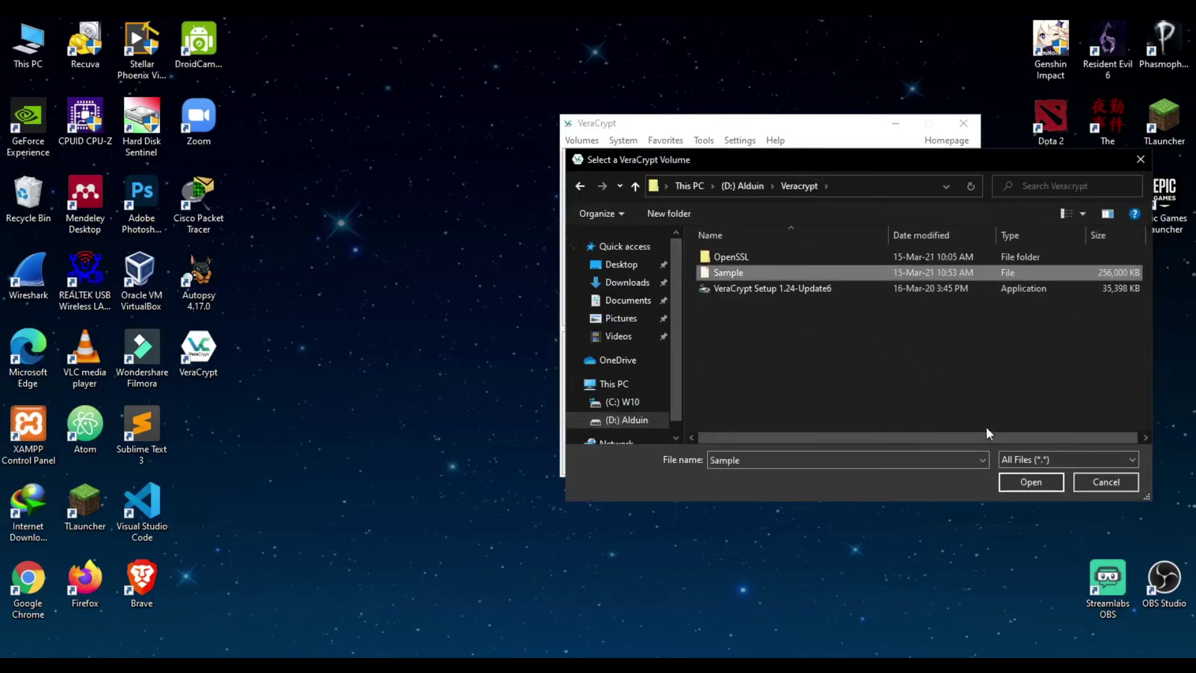
{"action": "left_click", "coordinate": [1029, 482]}
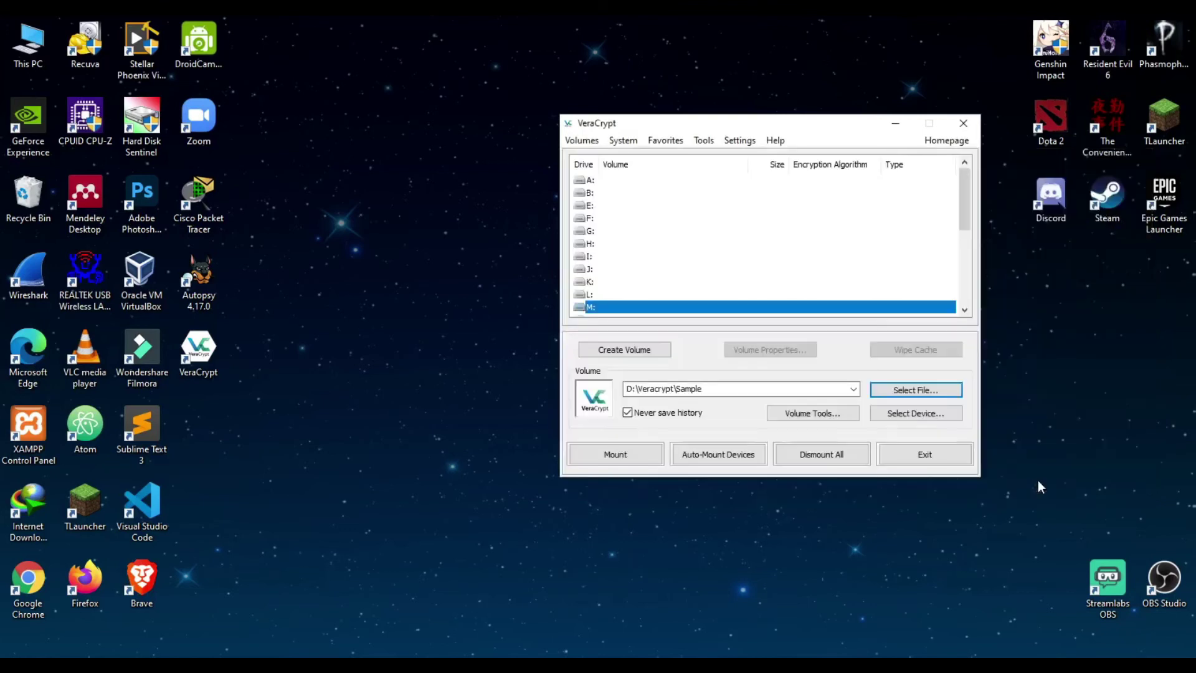
Mount the selected container as drive M: by entering the volume password with PRF autodetection
{"action": "left_click", "coordinate": [612, 462]}
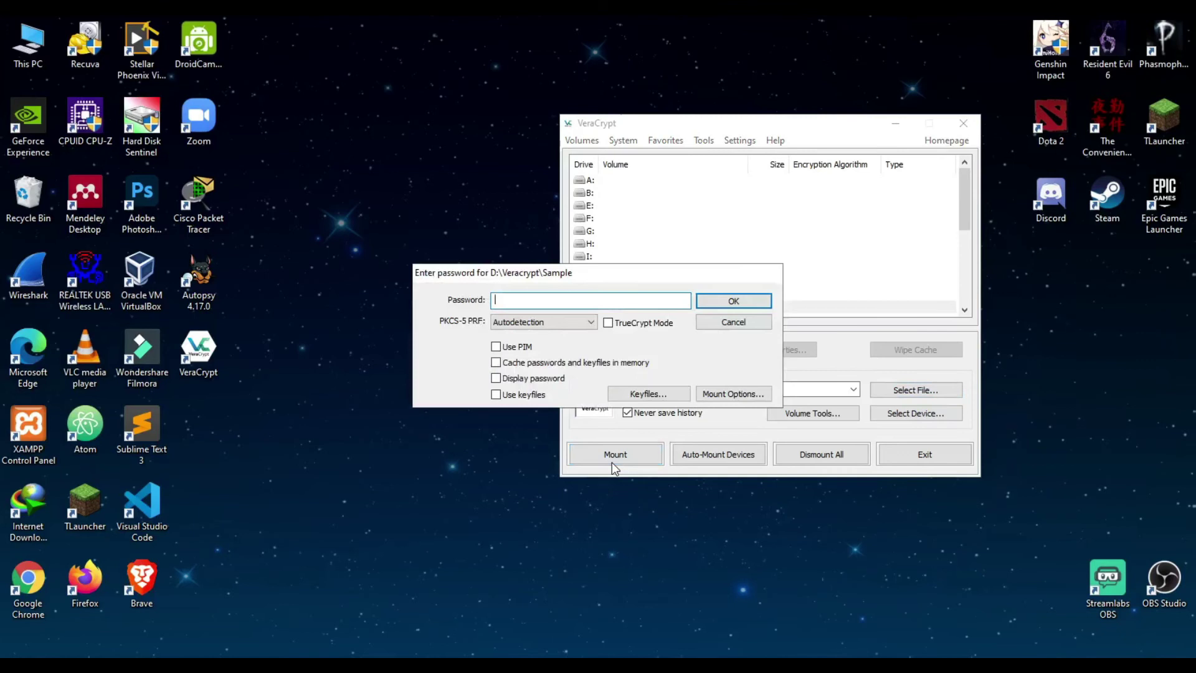
{"action": "type", "text": "••••••"}
{"action": "key", "text": "Return"}
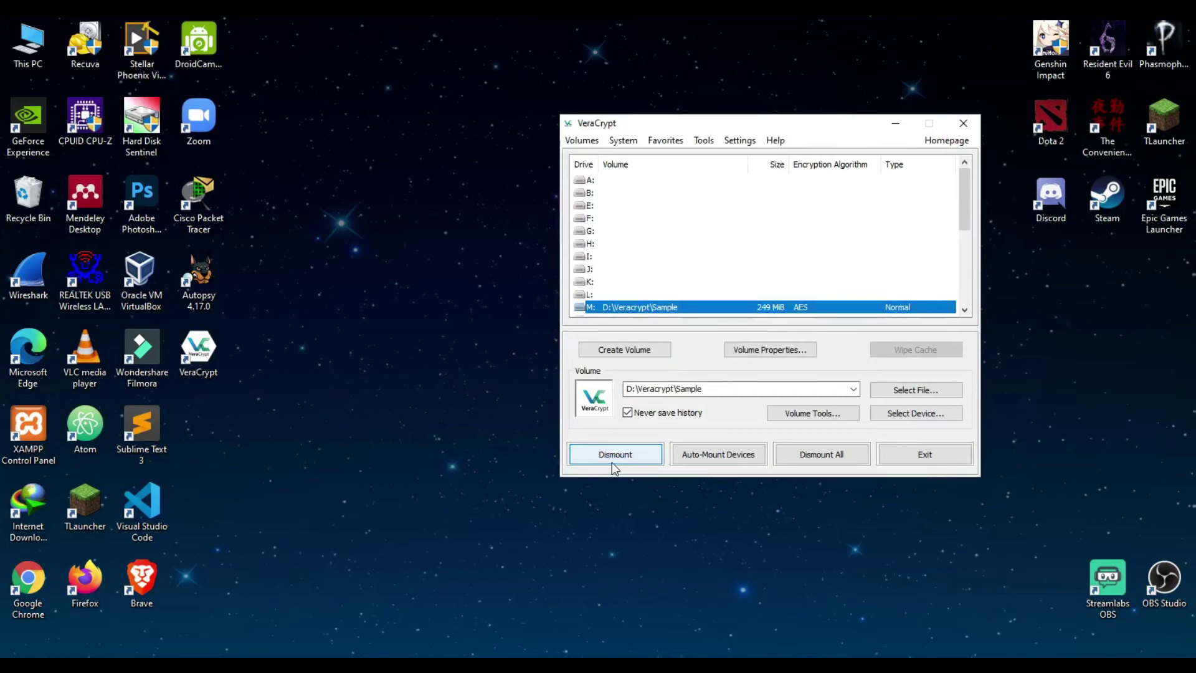
{"action": "left_click", "coordinate": [476, 357]}
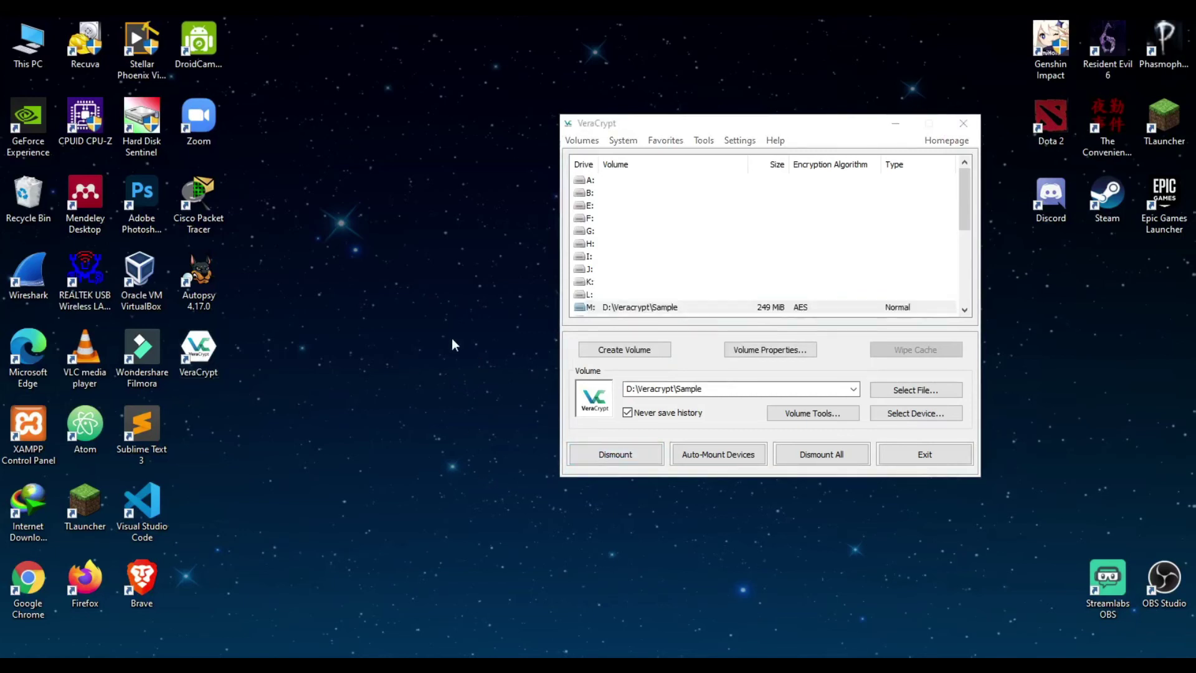
Switch to File Explorer, open the mounted M: drive from This PC, and create a folder named Contoh Folder
{"action": "key", "text": "alt+Tab"}
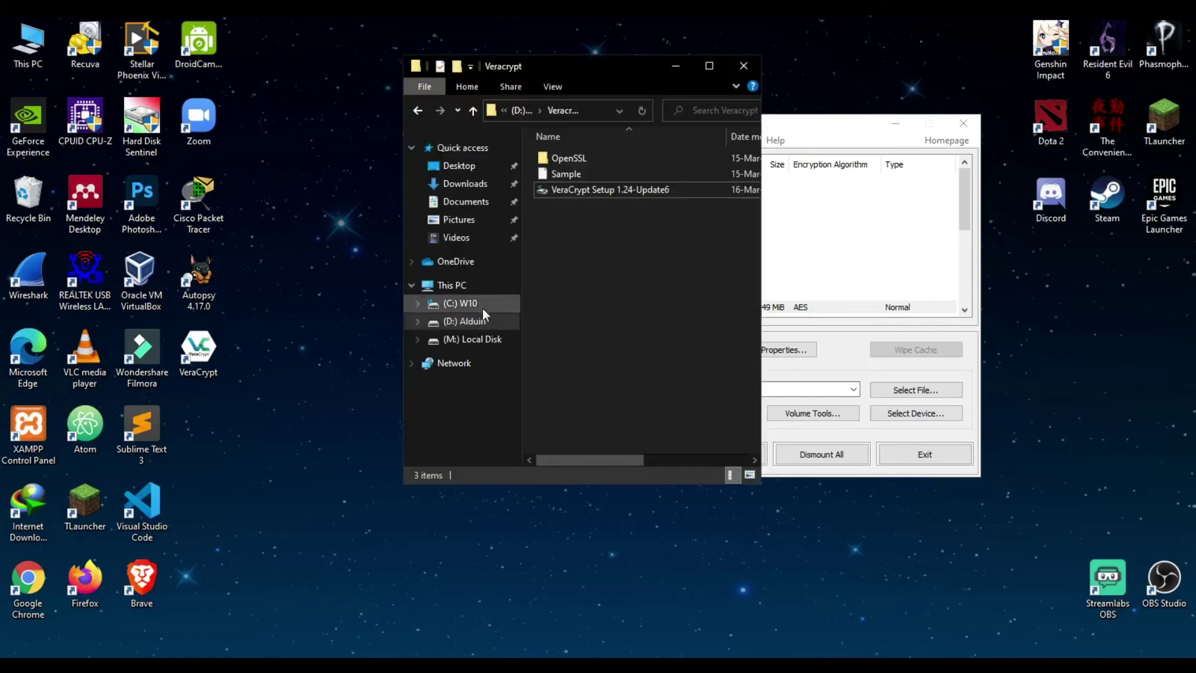
{"action": "left_click", "coordinate": [493, 286]}
{"action": "left_click_drag", "start_coordinate": [605, 361], "coordinate": [604, 157]}
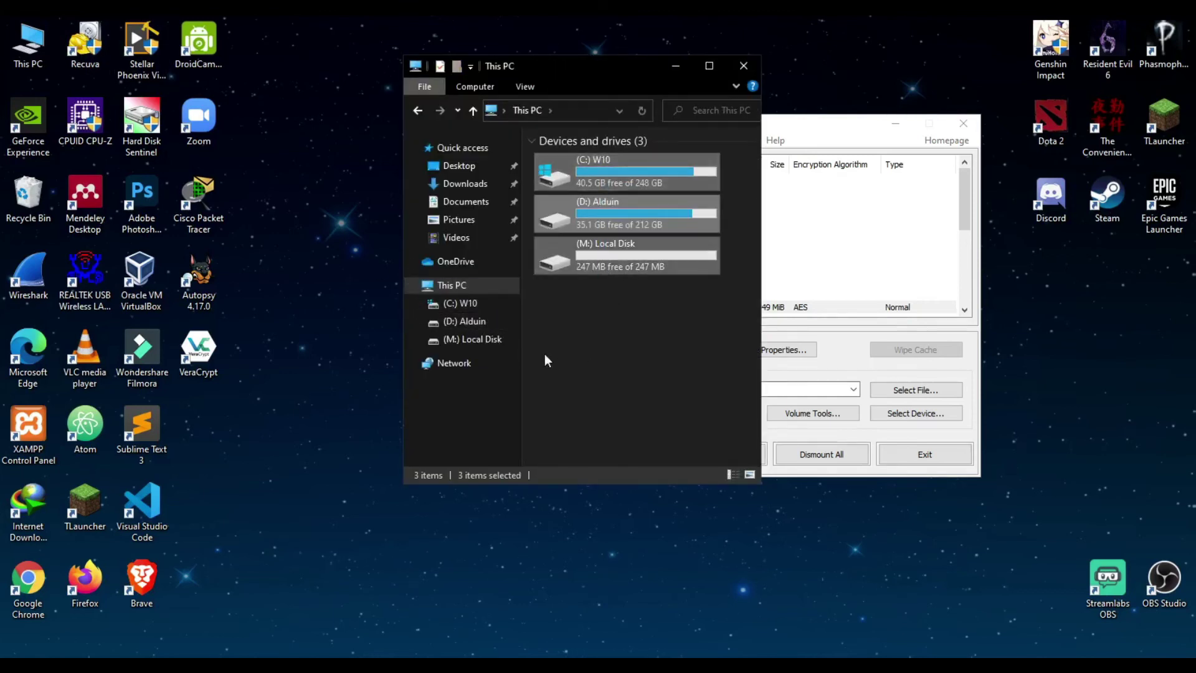
{"action": "left_click", "coordinate": [636, 336]}
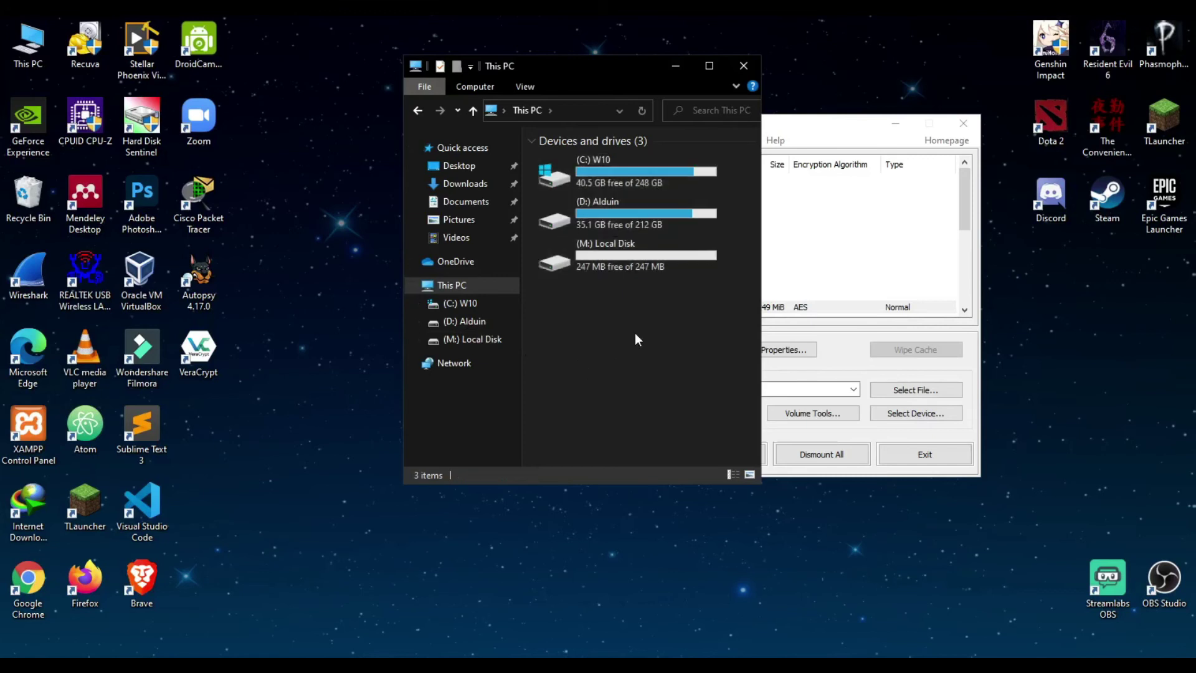
{"action": "double_click", "coordinate": [637, 271]}
{"action": "right_click", "coordinate": [608, 225]}
{"action": "mouse_move", "coordinate": [678, 437]}
{"action": "left_click", "coordinate": [872, 439]}
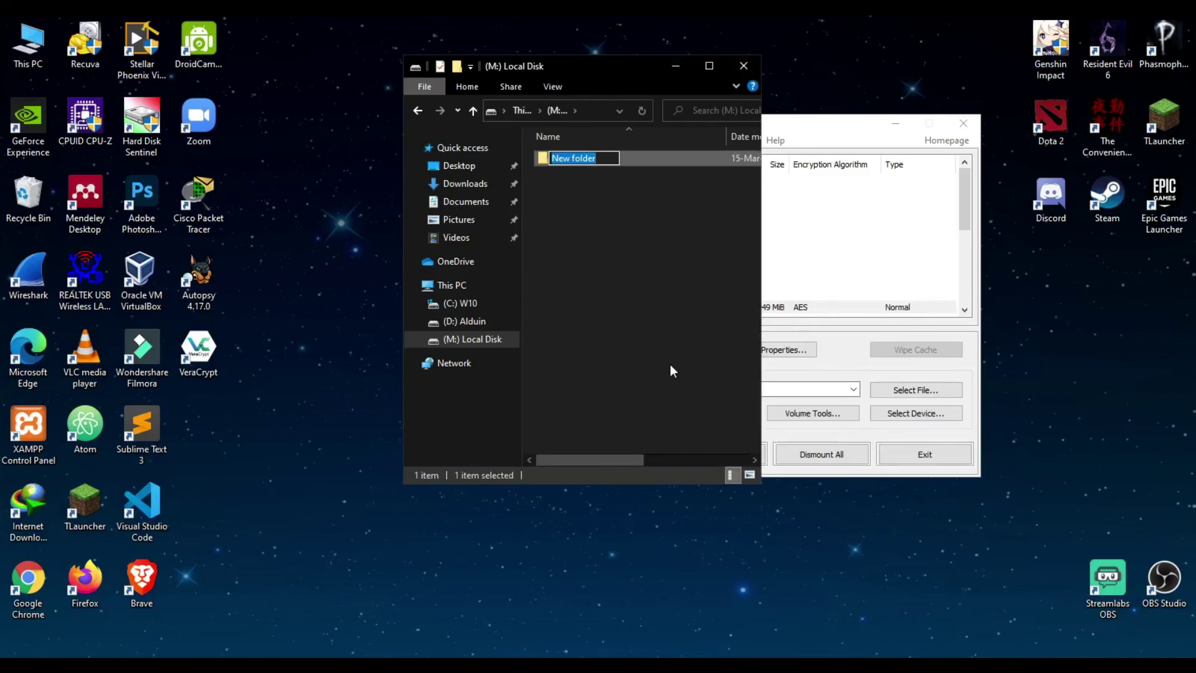
{"action": "type", "text": "Contoh Folder"}
{"action": "key", "text": "Return"}
{"action": "left_click", "coordinate": [671, 364]}
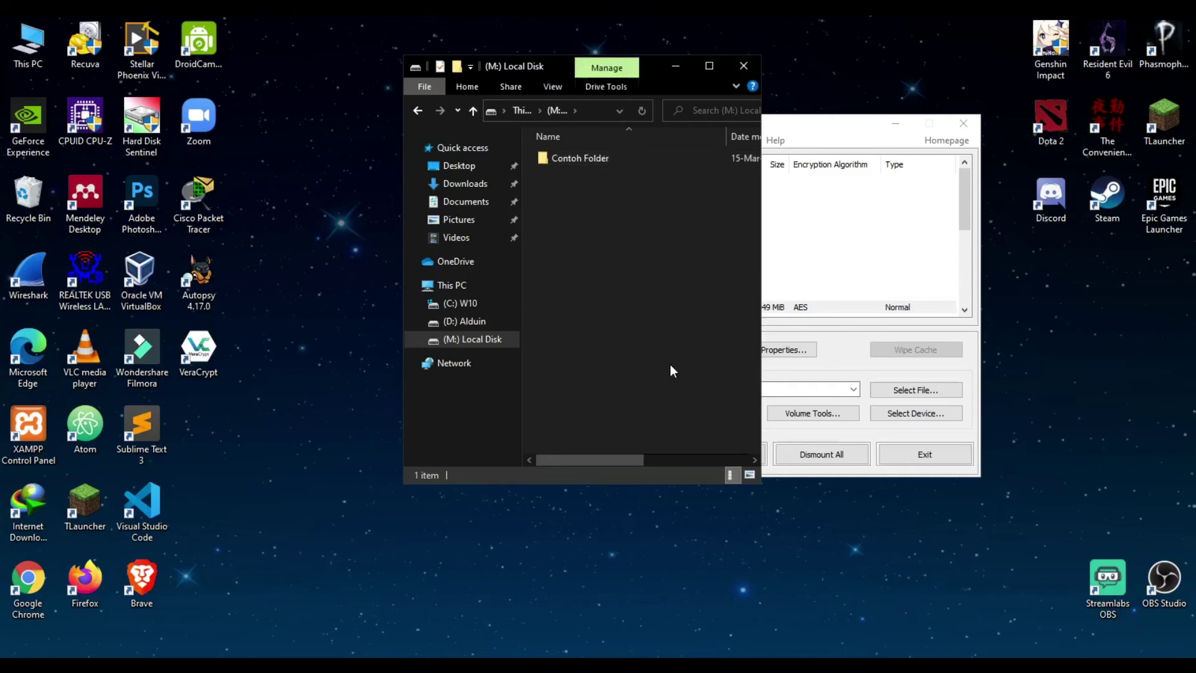
Create a new text document named Contoh File Text in the root of drive M:
{"action": "right_click", "coordinate": [670, 364]}
{"action": "mouse_move", "coordinate": [773, 576]}
{"action": "left_click", "coordinate": [941, 544]}
{"action": "type", "text": "C"}
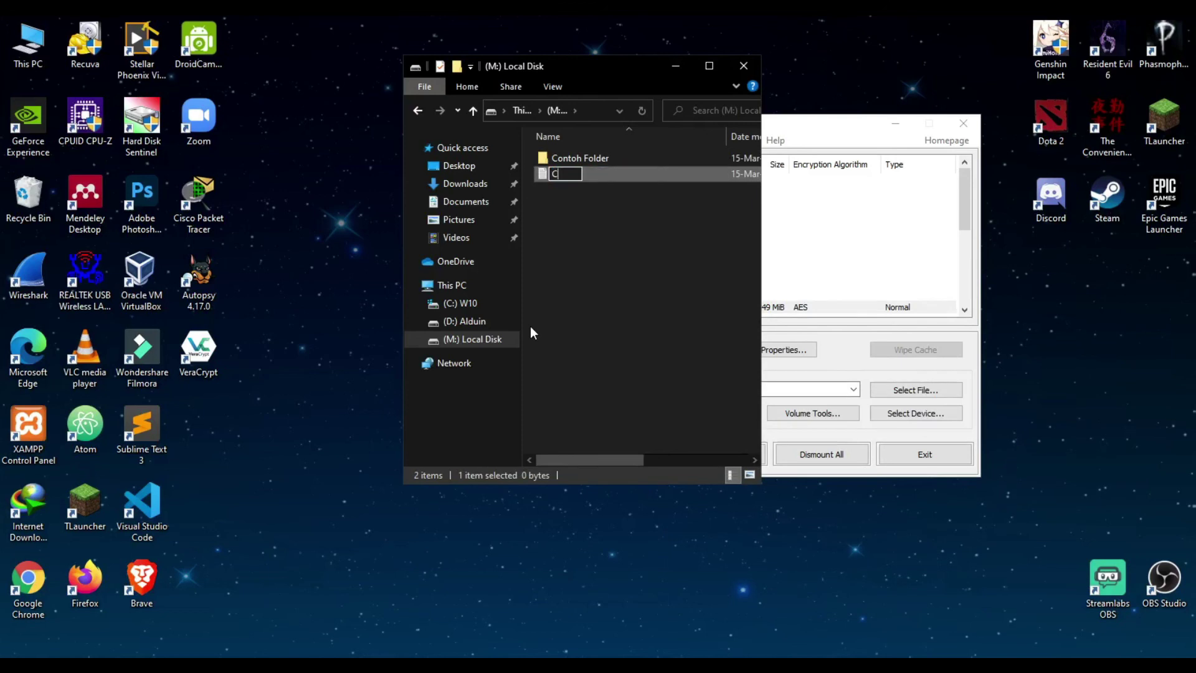
{"action": "type", "text": "ontoh File Text"}
{"action": "key", "text": "Return"}
Open the Contoh File Text document, write "Contoh Isi File" in it, save it and close Notepad
{"action": "double_click", "coordinate": [622, 171]}
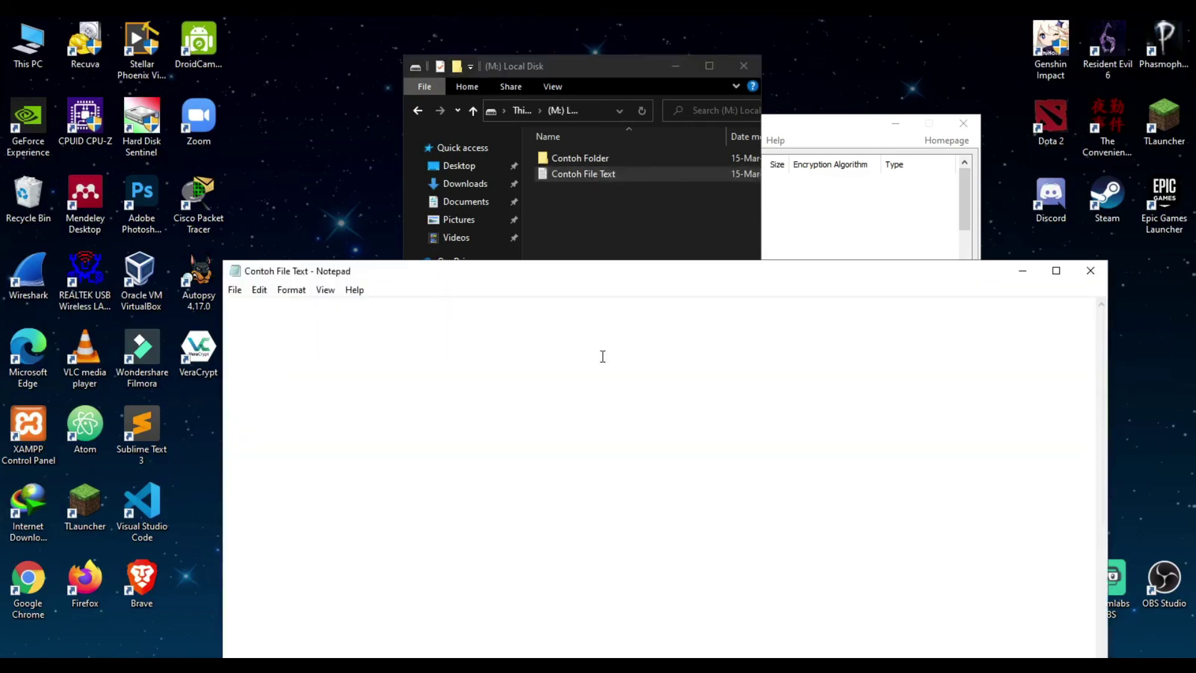
{"action": "type", "text": "Contoh Isi F"}
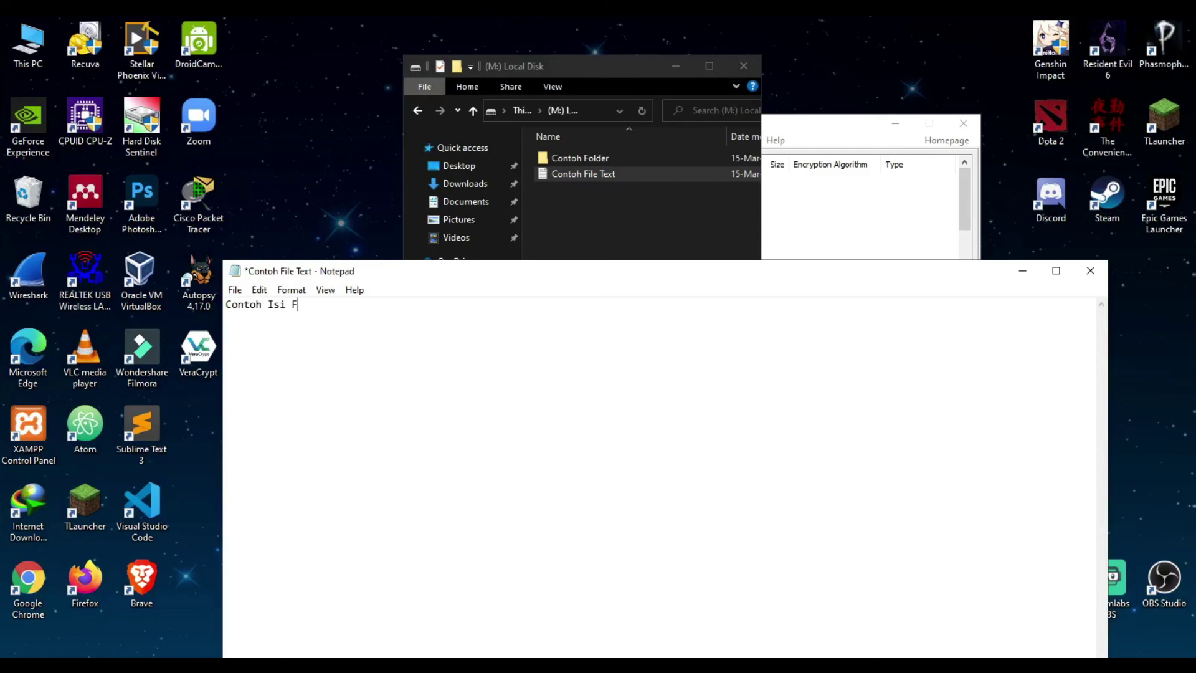
{"action": "type", "text": "ile"}
{"action": "key", "text": "ctrl+s"}
{"action": "left_click", "coordinate": [1101, 269]}
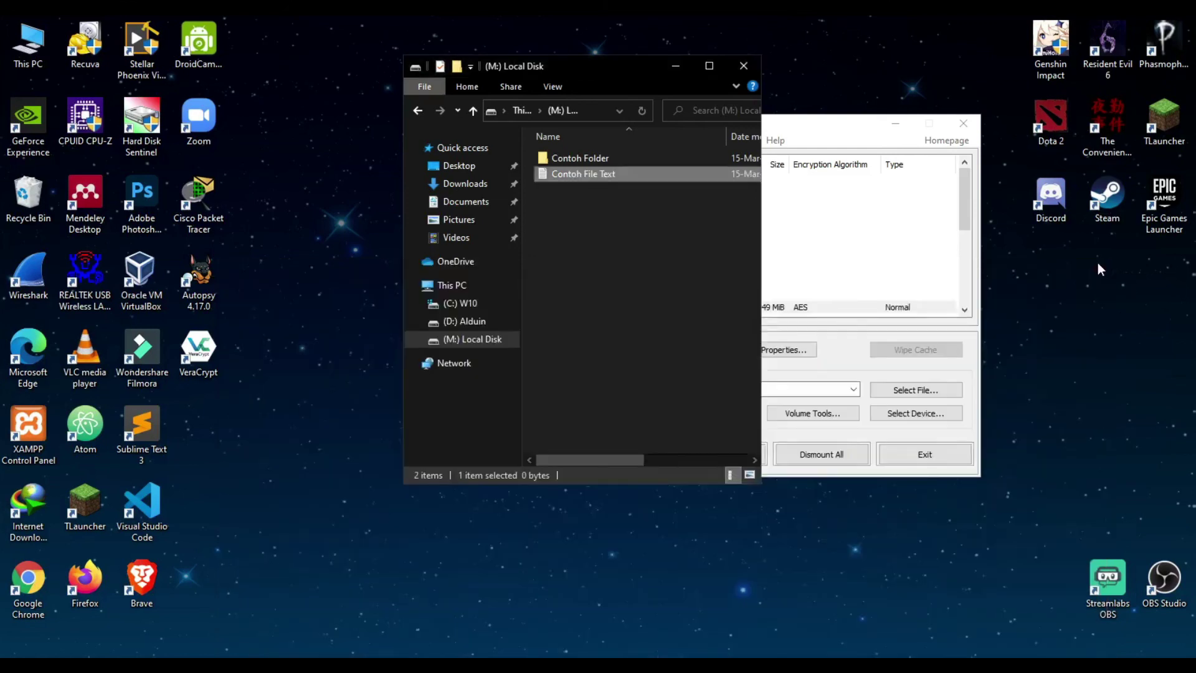
Dismount the volume on drive M: in VeraCrypt and check the drives listed under This PC in File Explorer
{"action": "left_click_drag", "start_coordinate": [611, 65], "coordinate": [398, 60]}
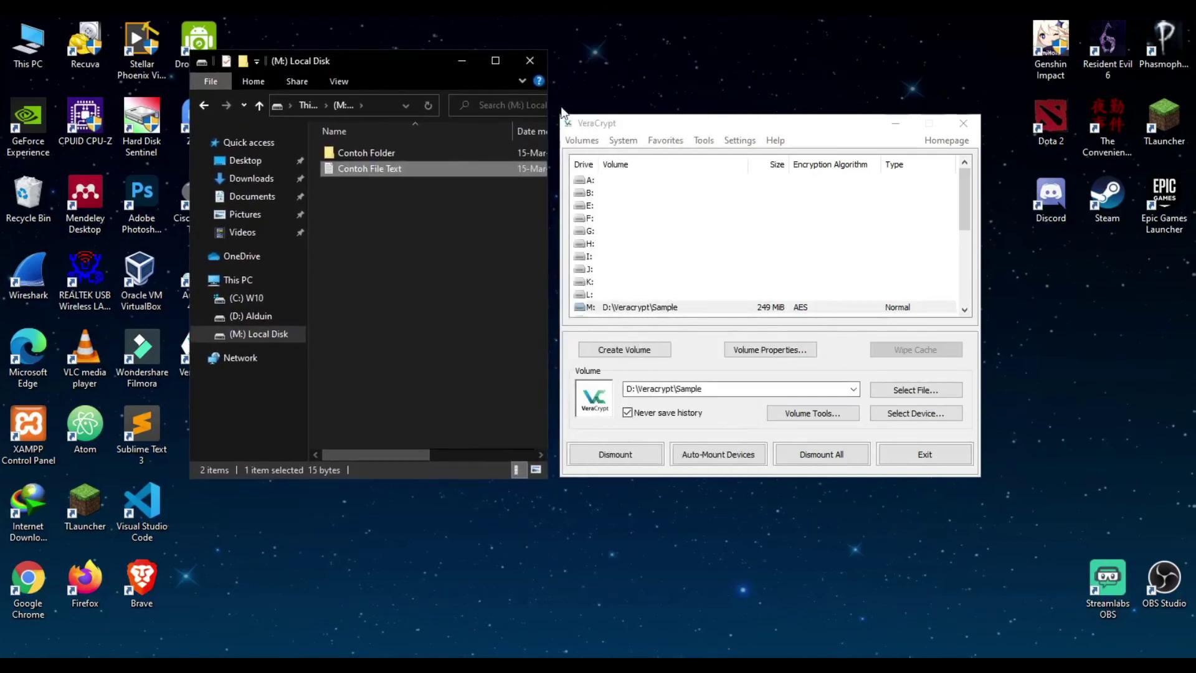
{"action": "left_click", "coordinate": [599, 127]}
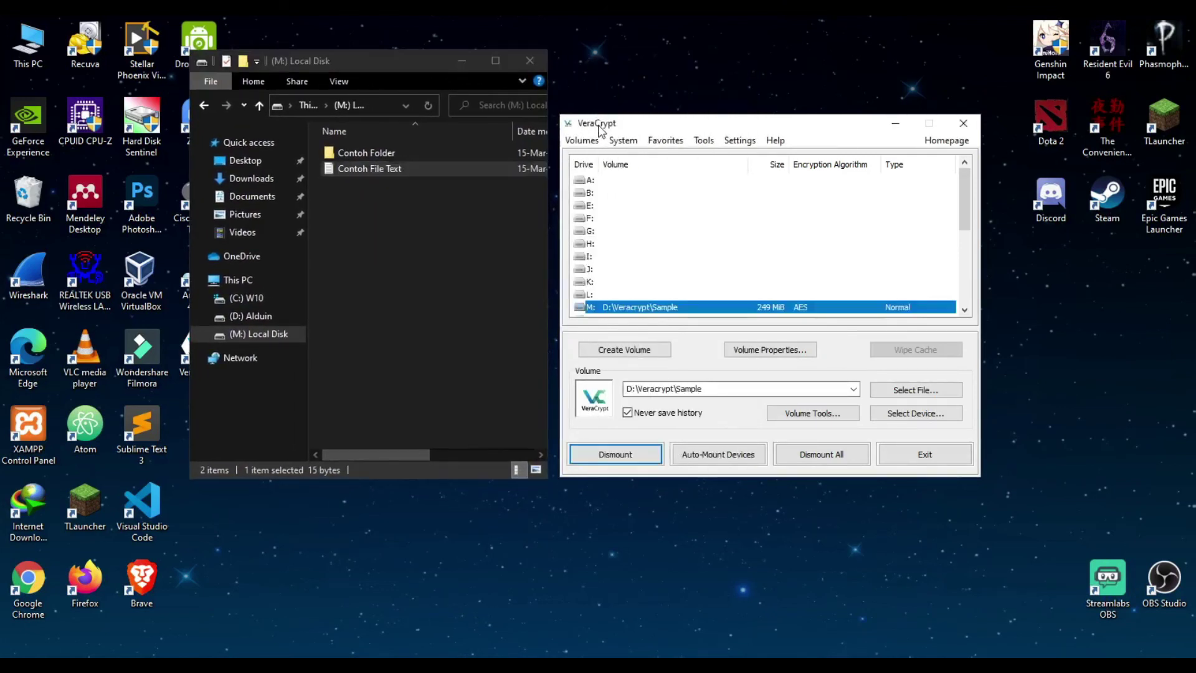
{"action": "left_click", "coordinate": [660, 459]}
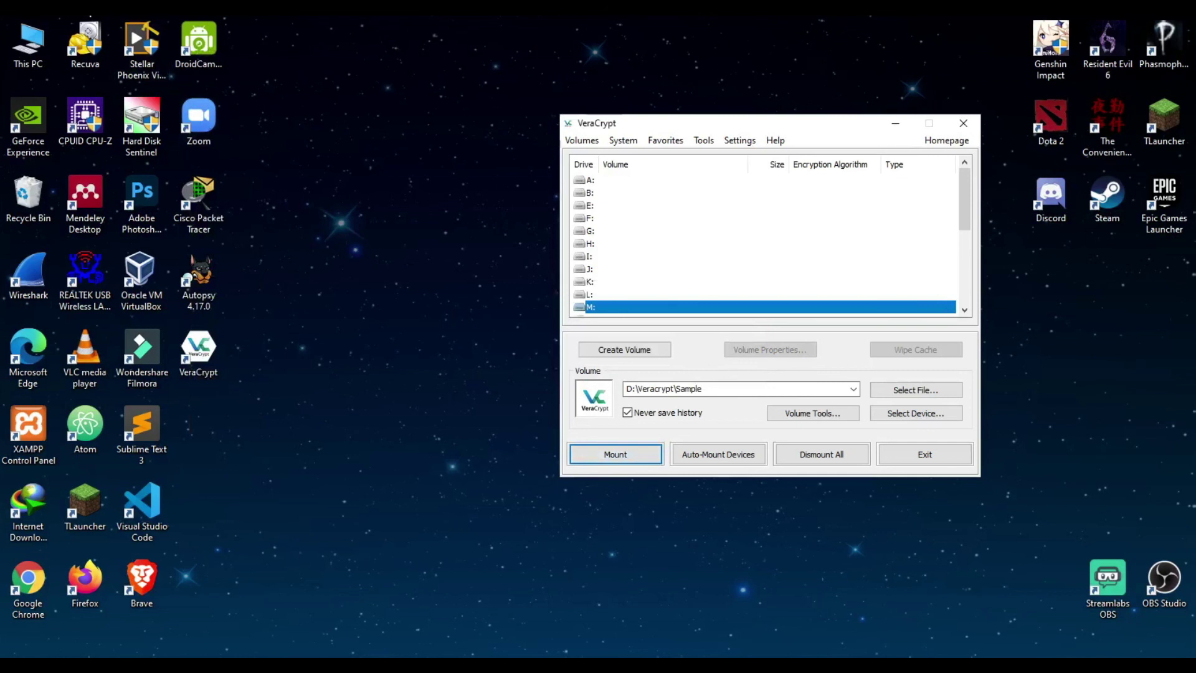
{"action": "key", "text": "super+e"}
{"action": "left_click_drag", "start_coordinate": [391, 238], "coordinate": [427, 187]}
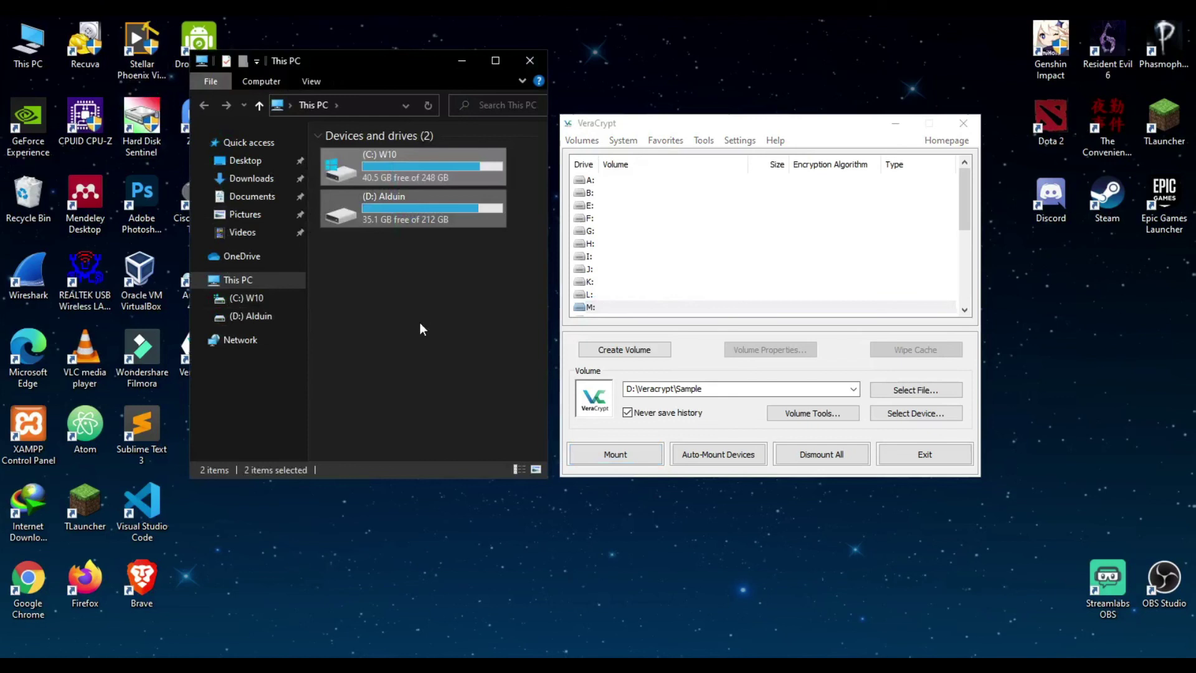